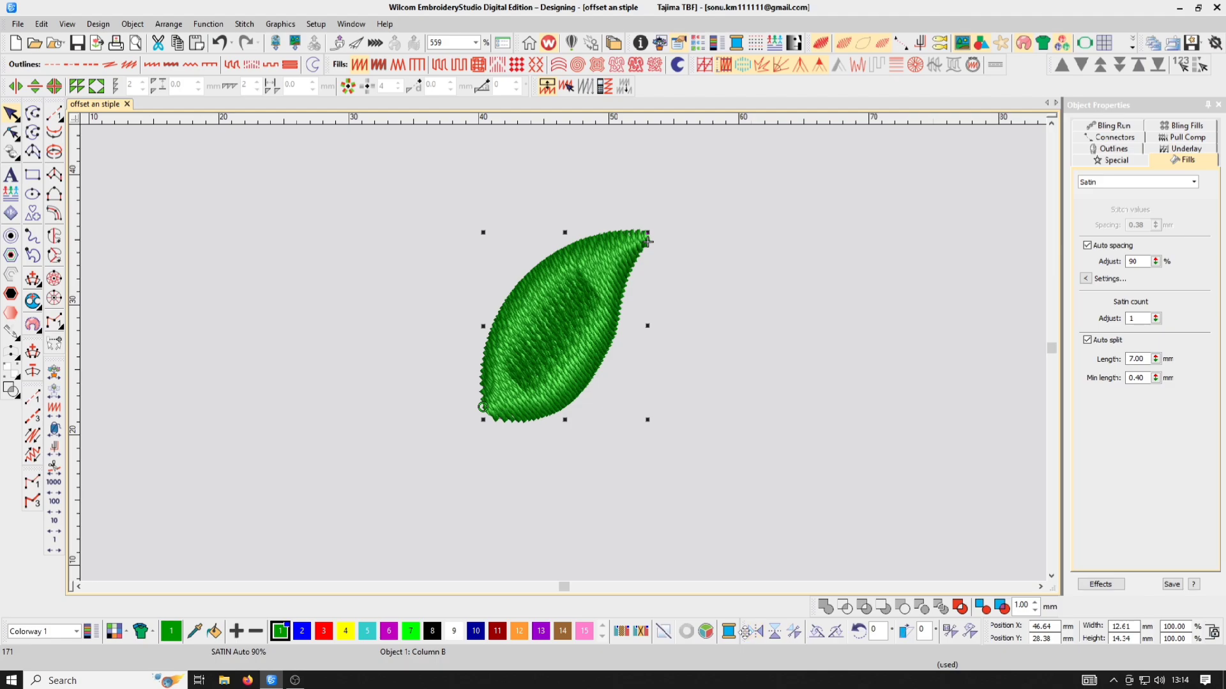
Undock the Transform toolbar and float it above the leaf in the design area.
left_click_drag(744, 631, 262, 197)
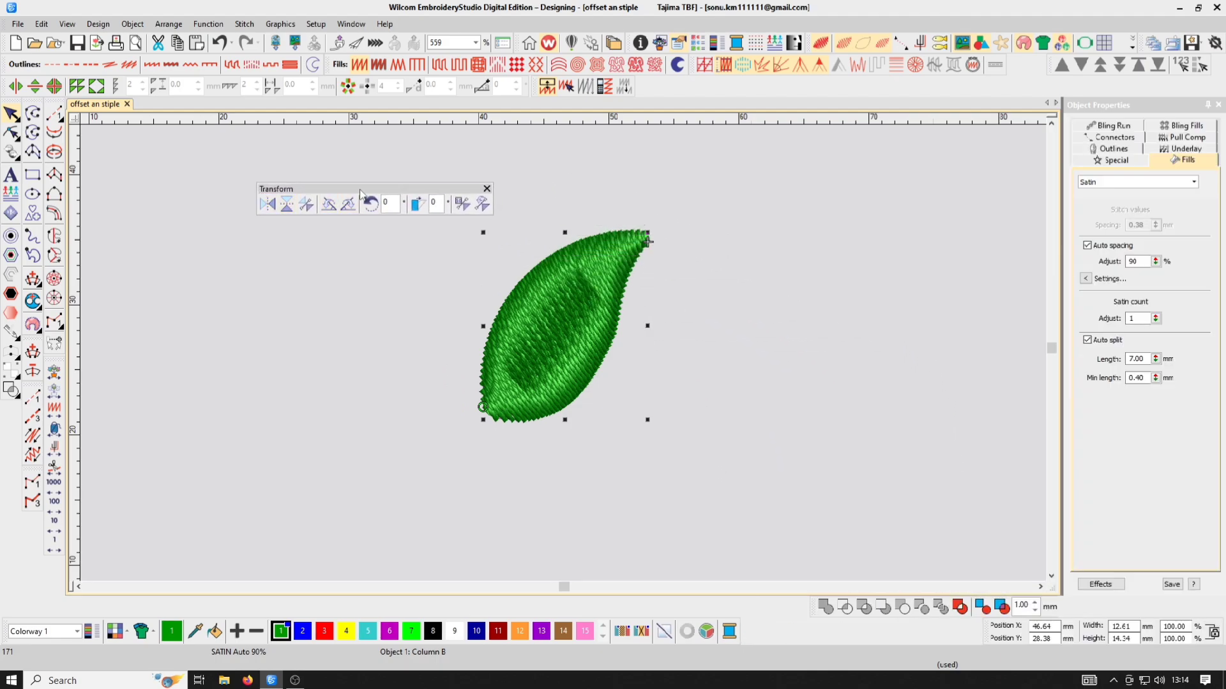
left_click_drag(362, 192, 366, 200)
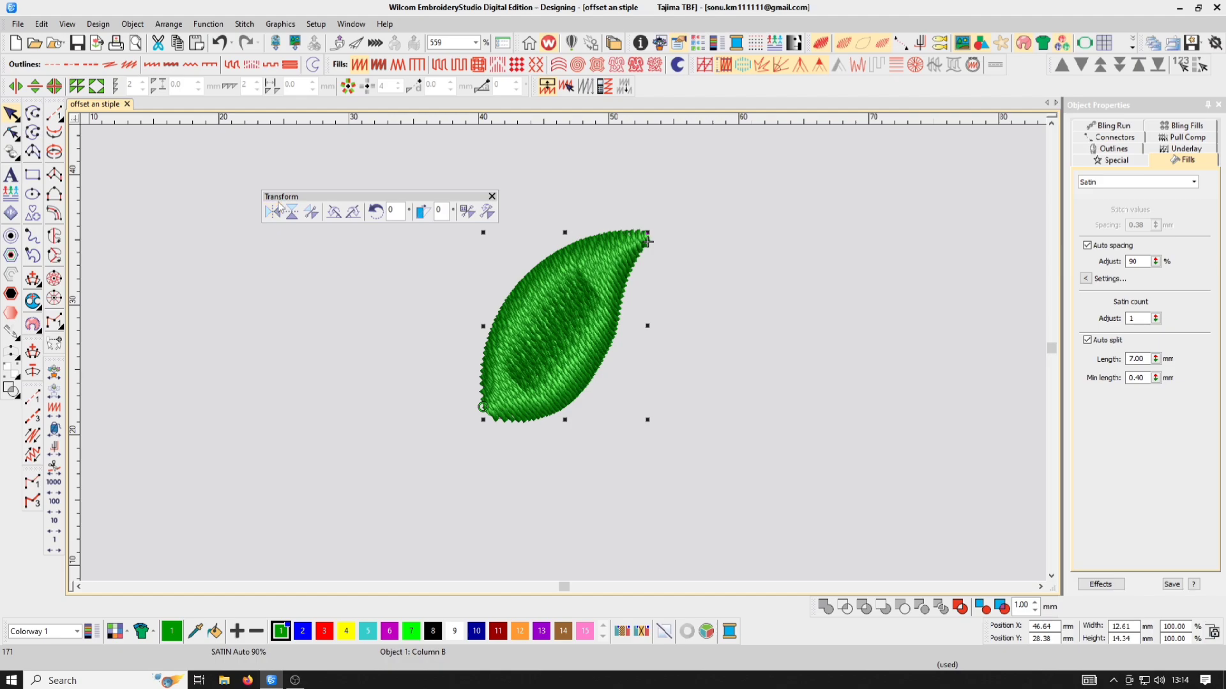
Toggle the Transform toolbar's visibility off and on, leaving it floating near the leaf.
left_click(351, 23)
mouse_move(400, 135)
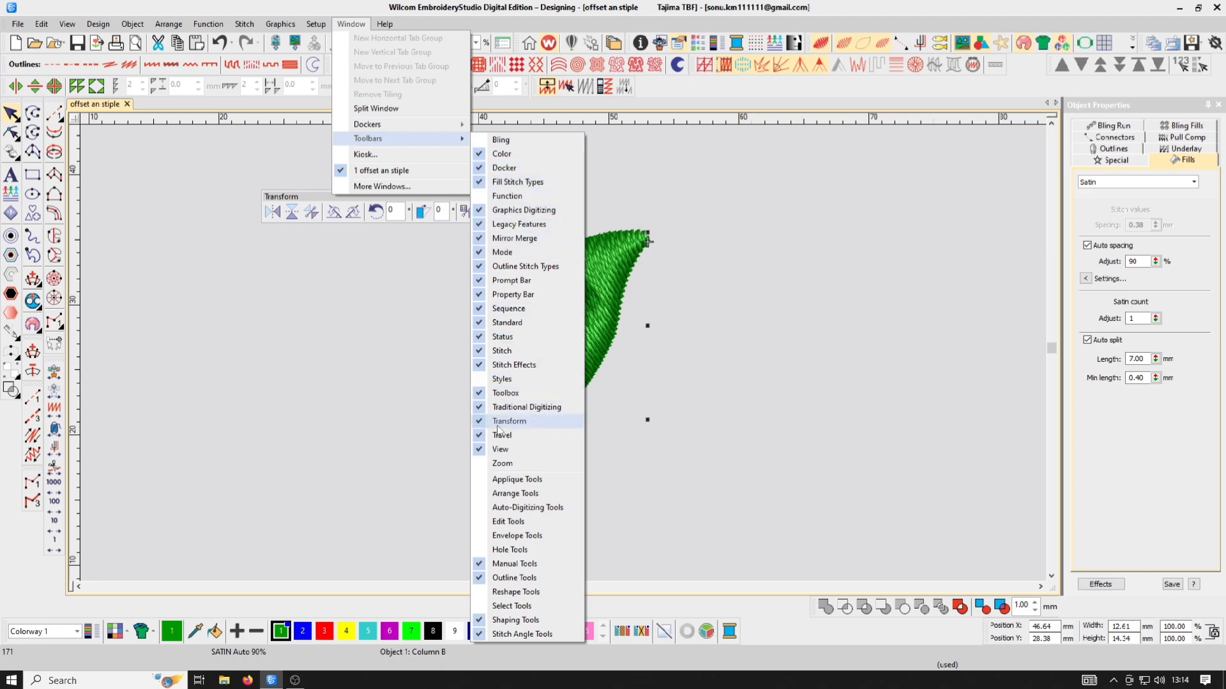
left_click(480, 425)
left_click(479, 426)
left_click(480, 425)
left_click(480, 425)
left_click(479, 425)
left_click(479, 425)
left_click(479, 425)
left_click(479, 425)
left_click(303, 198)
left_click_drag(318, 198, 303, 193)
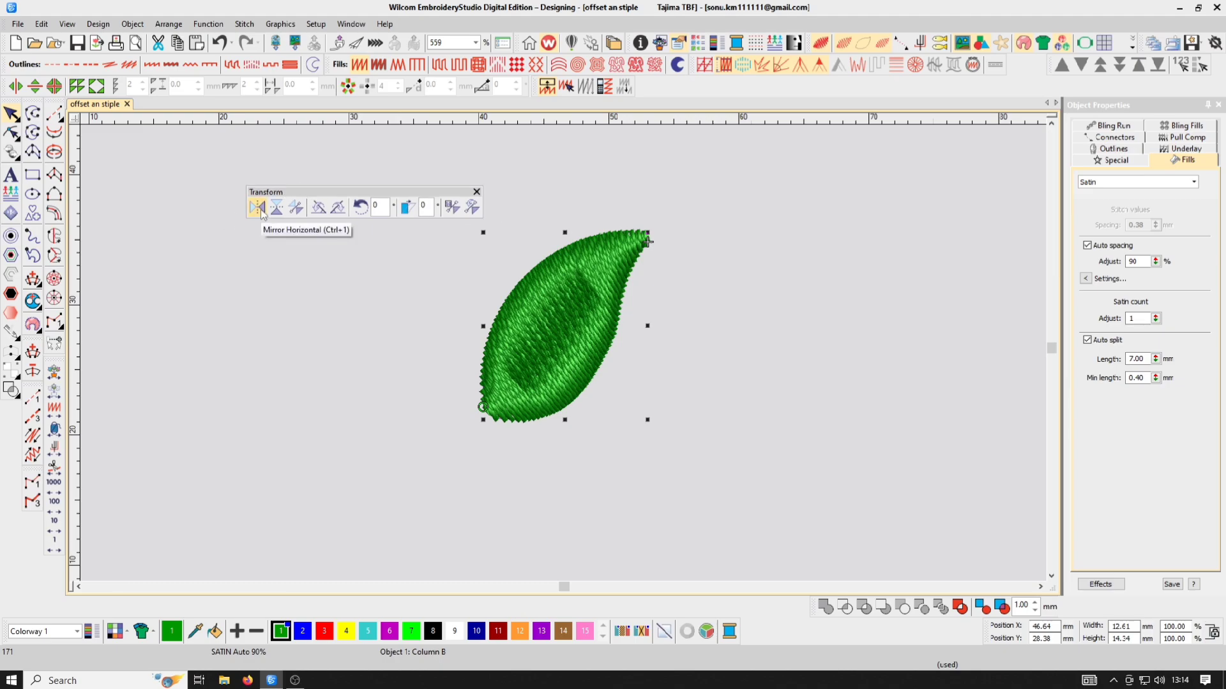
Mirror the green leaf horizontally so its tip points to the upper left, and shift it about 3 mm to the right.
left_click(258, 208)
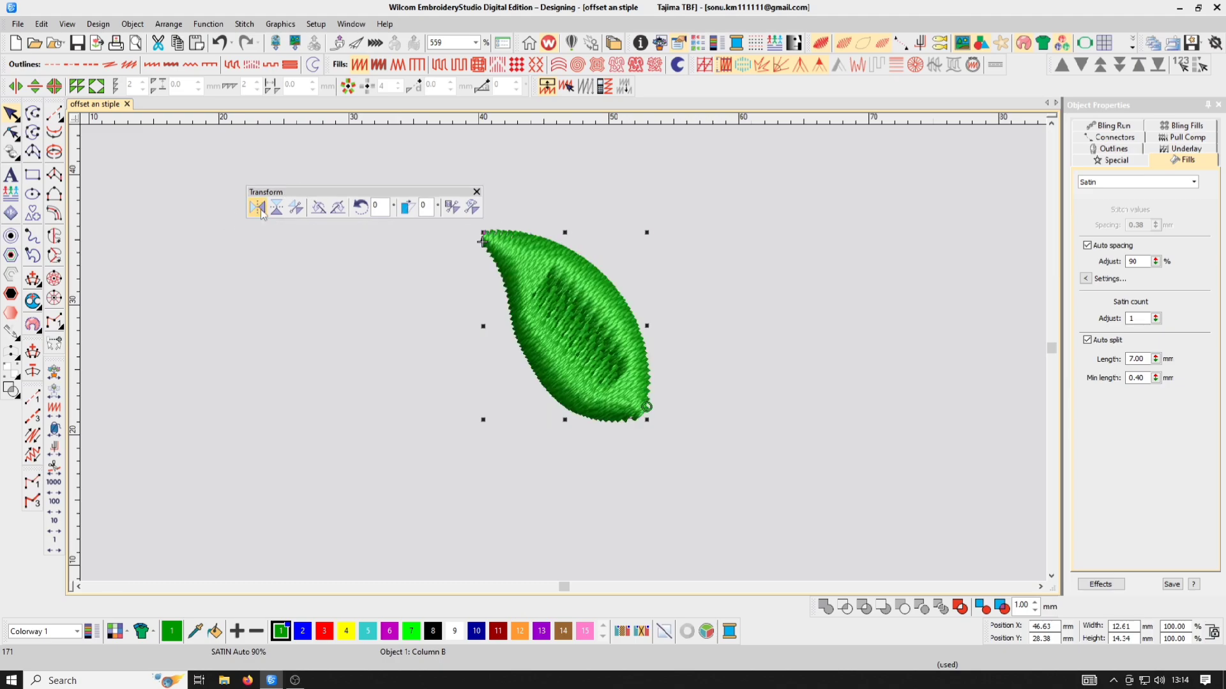
left_click(258, 208)
left_click(258, 208)
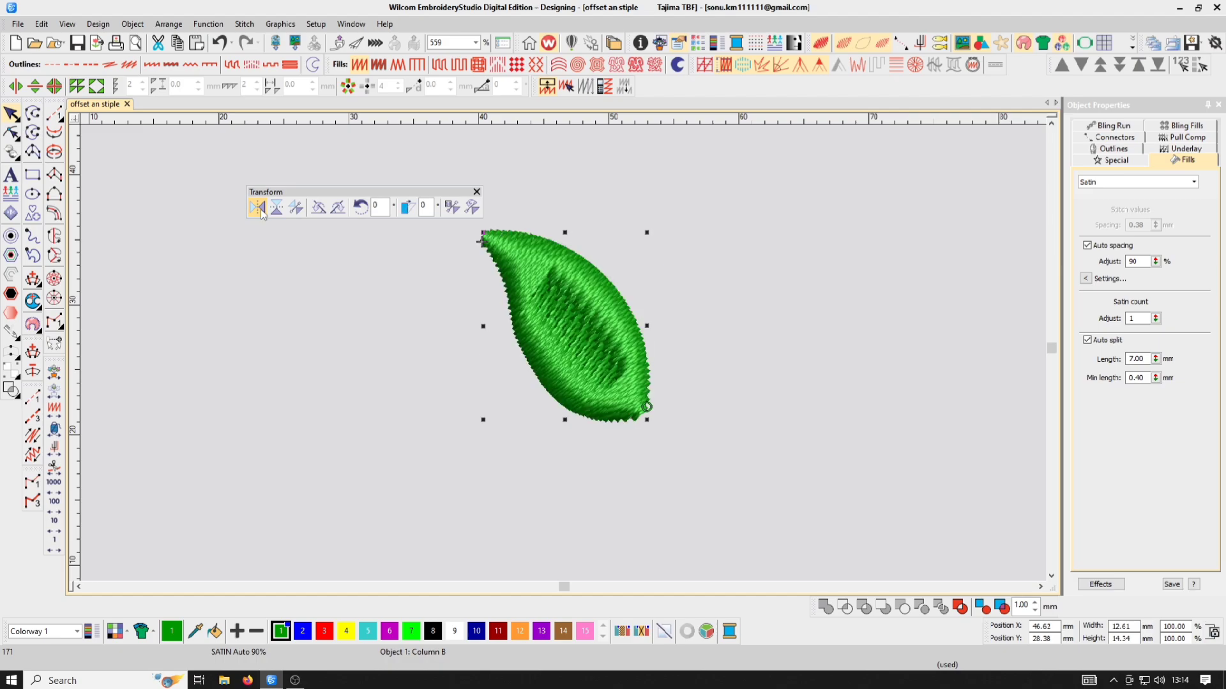
left_click(259, 208)
left_click_drag(564, 316, 602, 312)
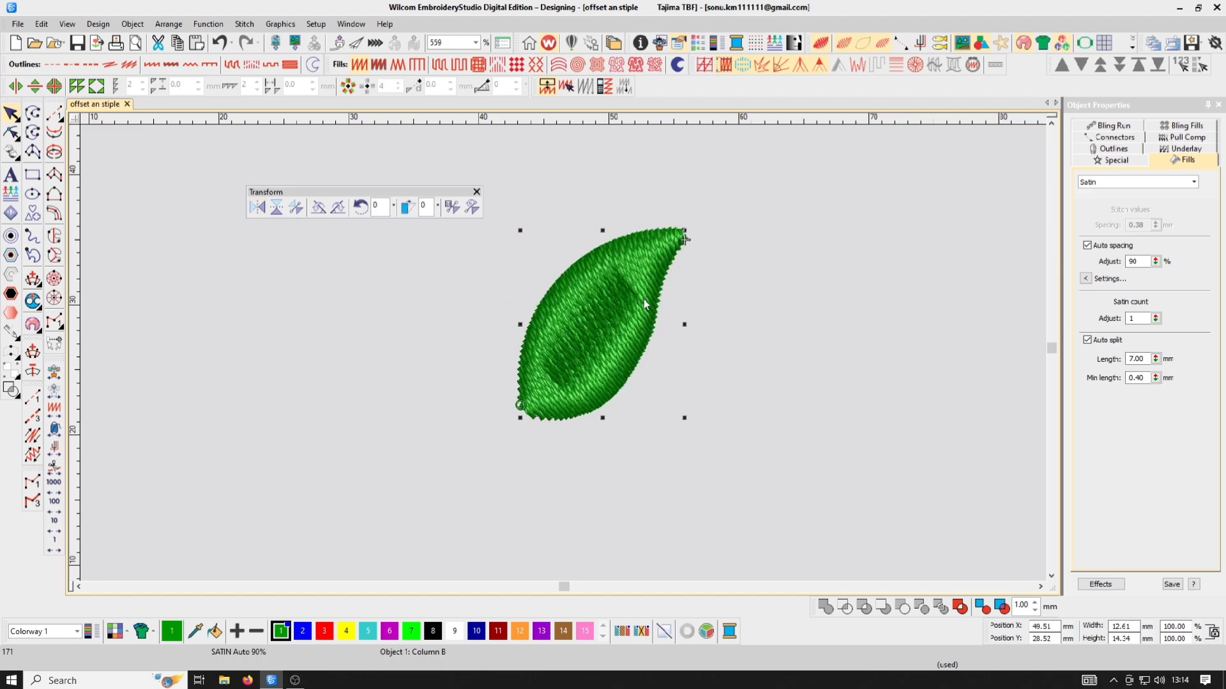
left_click(257, 208)
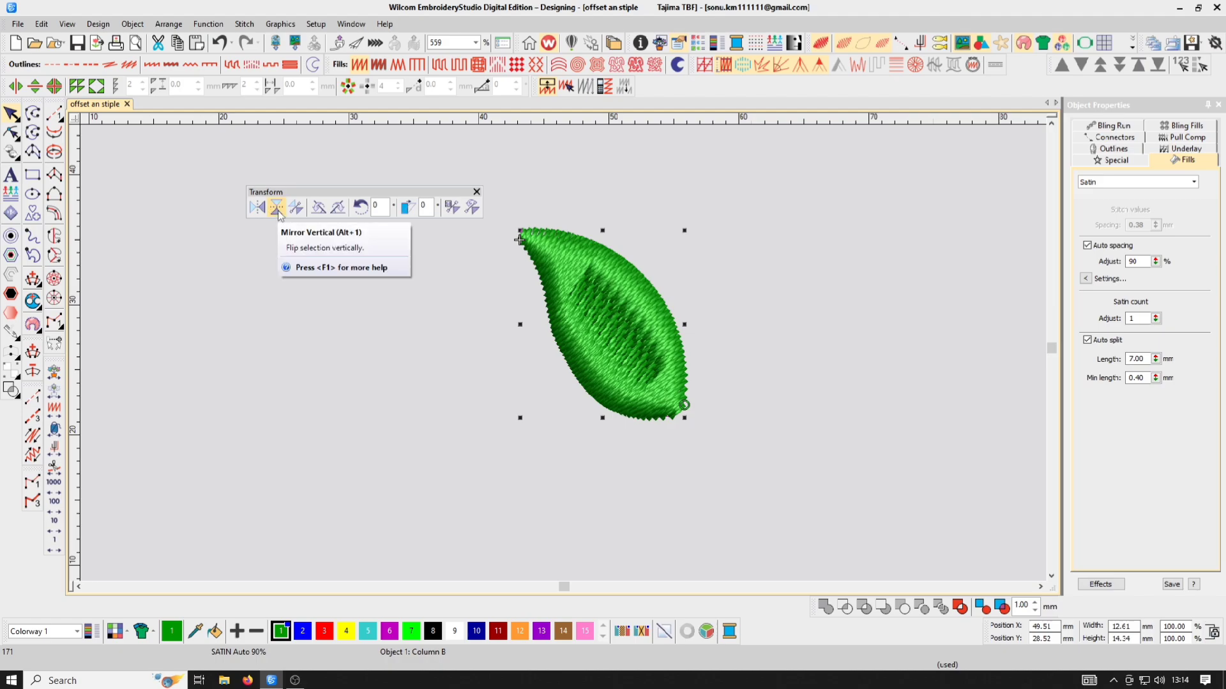
Flip the leaf vertically several times, ending in its starting orientation.
left_click(278, 209)
left_click(278, 210)
left_click(278, 209)
left_click(278, 209)
left_click(278, 209)
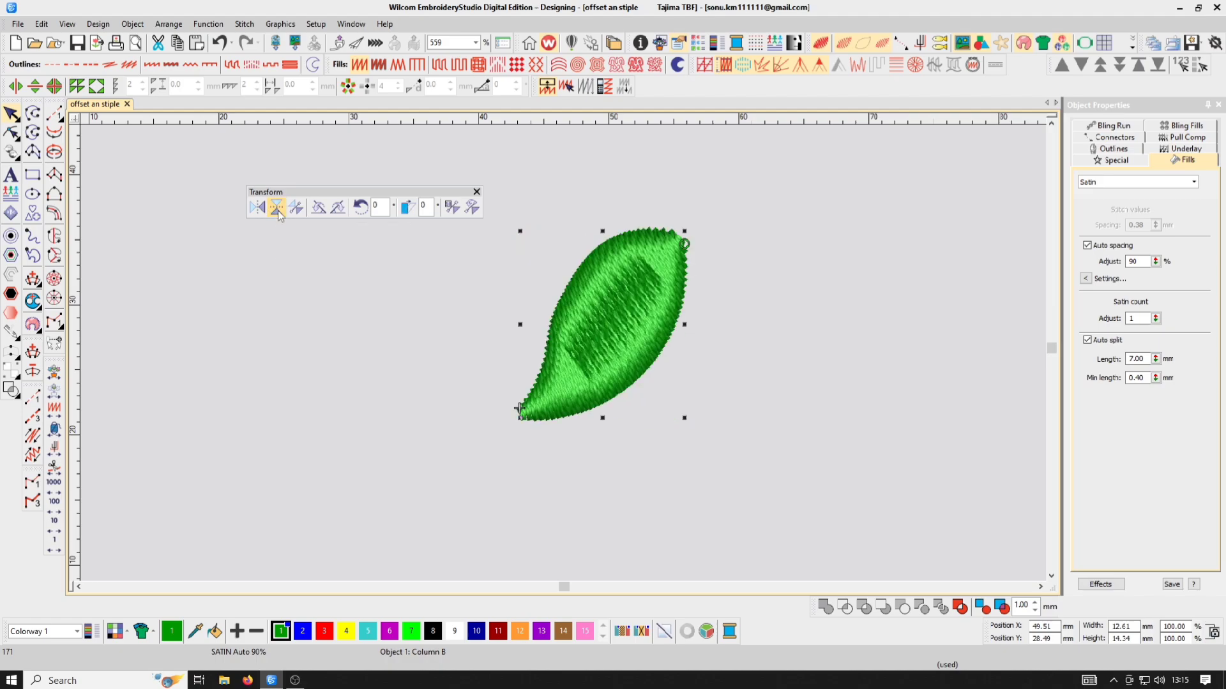
left_click(278, 209)
left_click(278, 209)
left_click(278, 209)
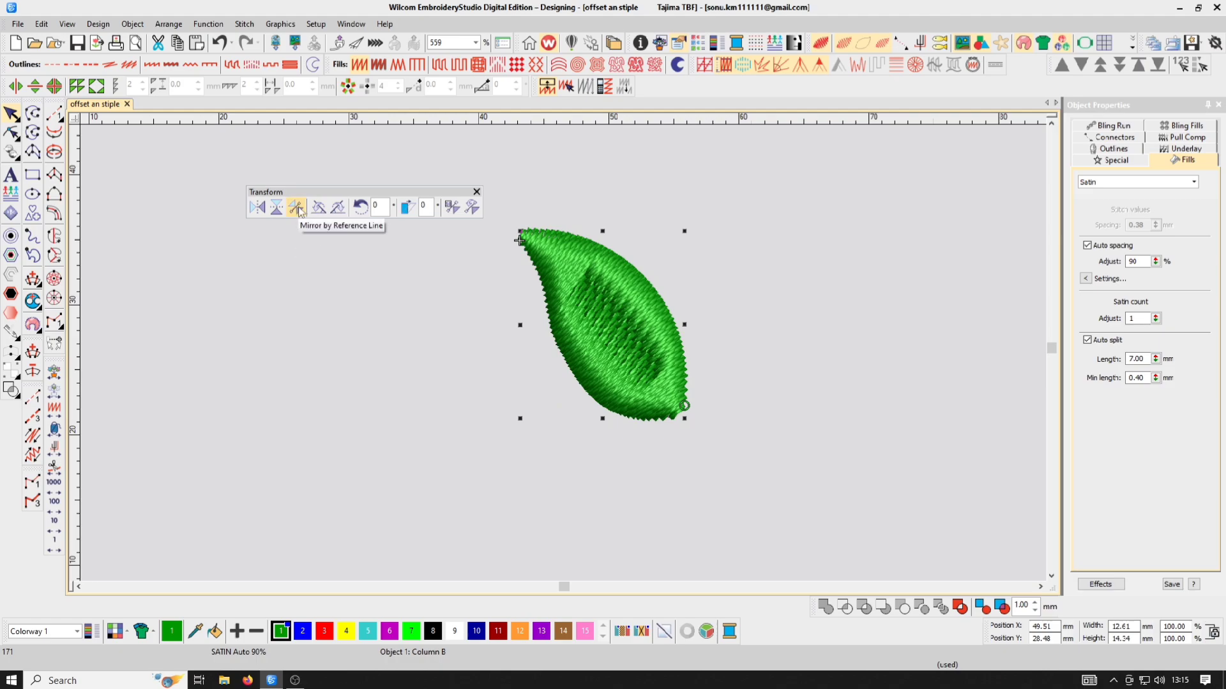
Mirror the leaf by a diagonal reference line running from its upper right to its lower left.
left_click(296, 208)
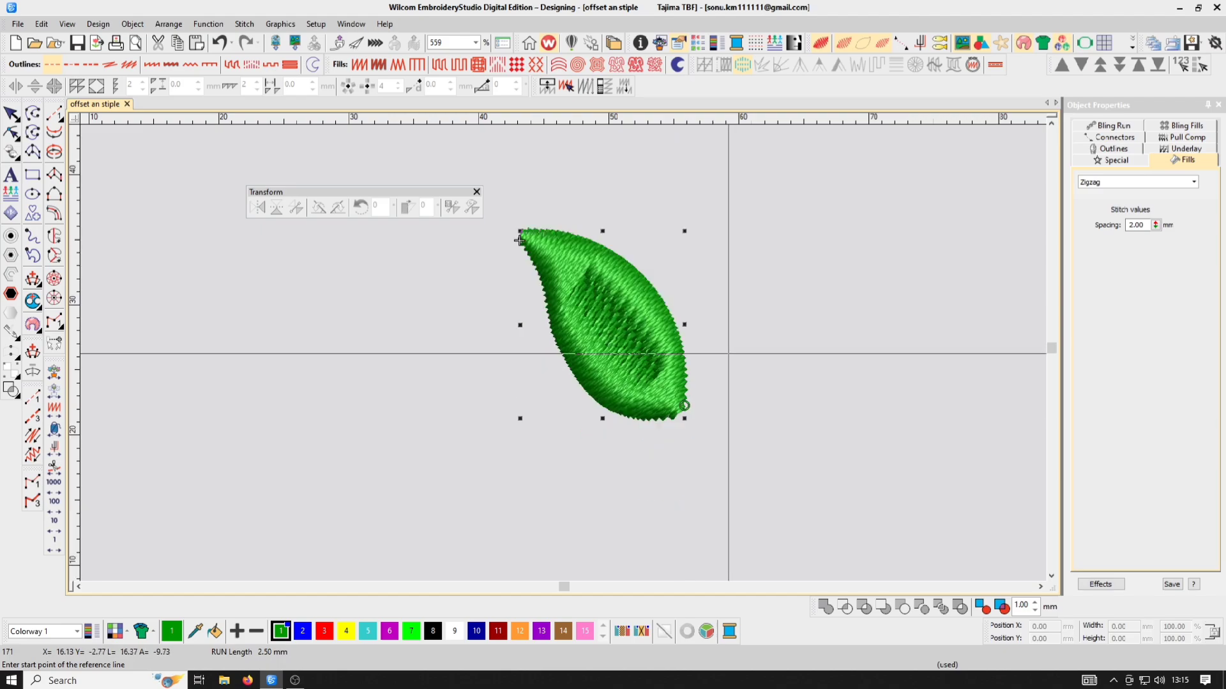
scroll(740, 392, "down", 2)
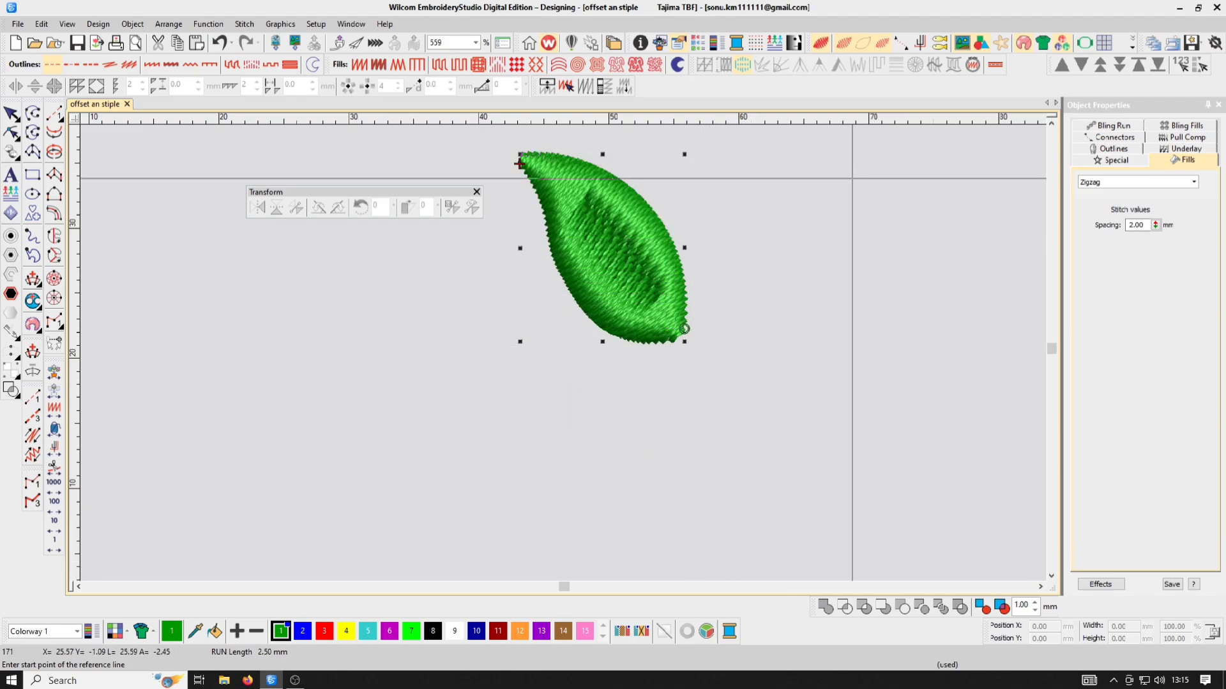
left_click(865, 150)
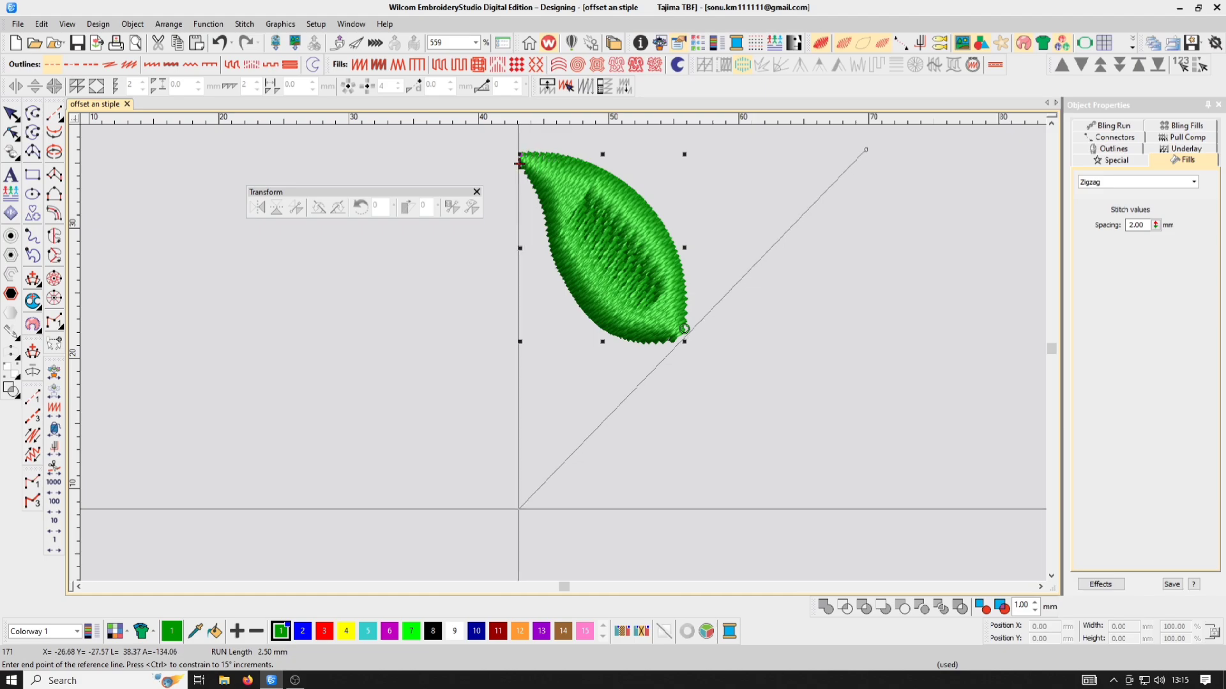
left_click(508, 513)
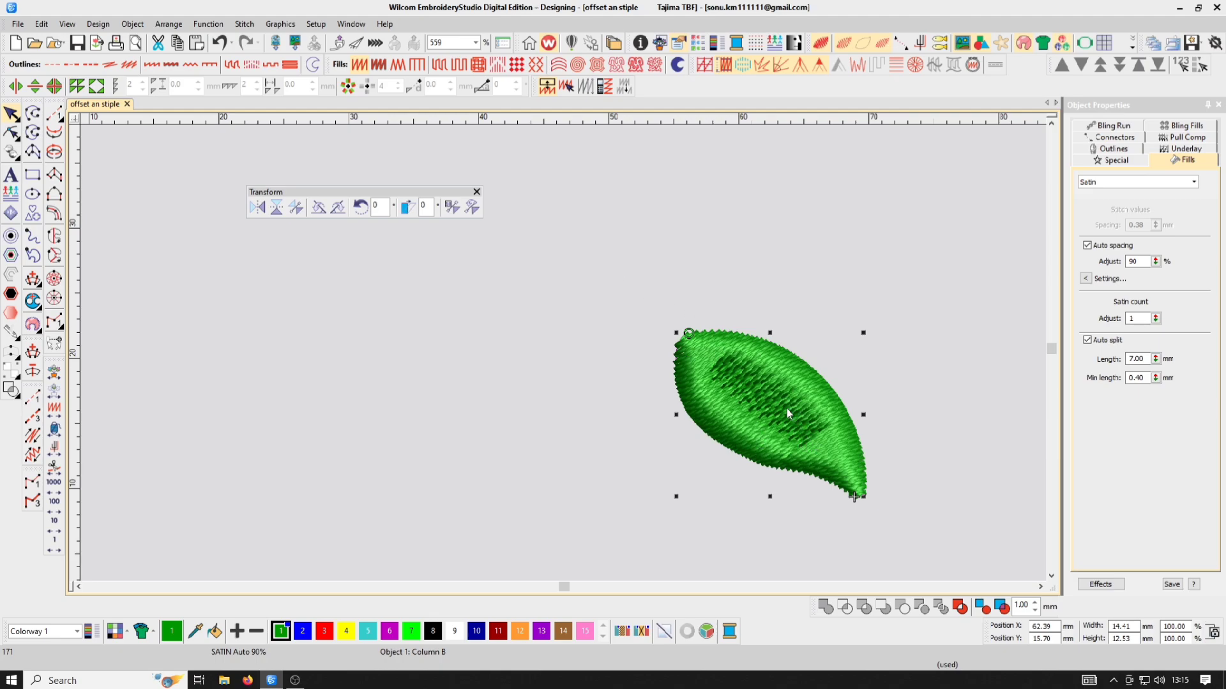
Restore the leaf as it was before the reference-line mirroring, and paste the mirrored leaf next to it before deleting that copy.
key("ctrl+x")
key("ctrl+z")
key("ctrl+z")
key("ctrl+v")
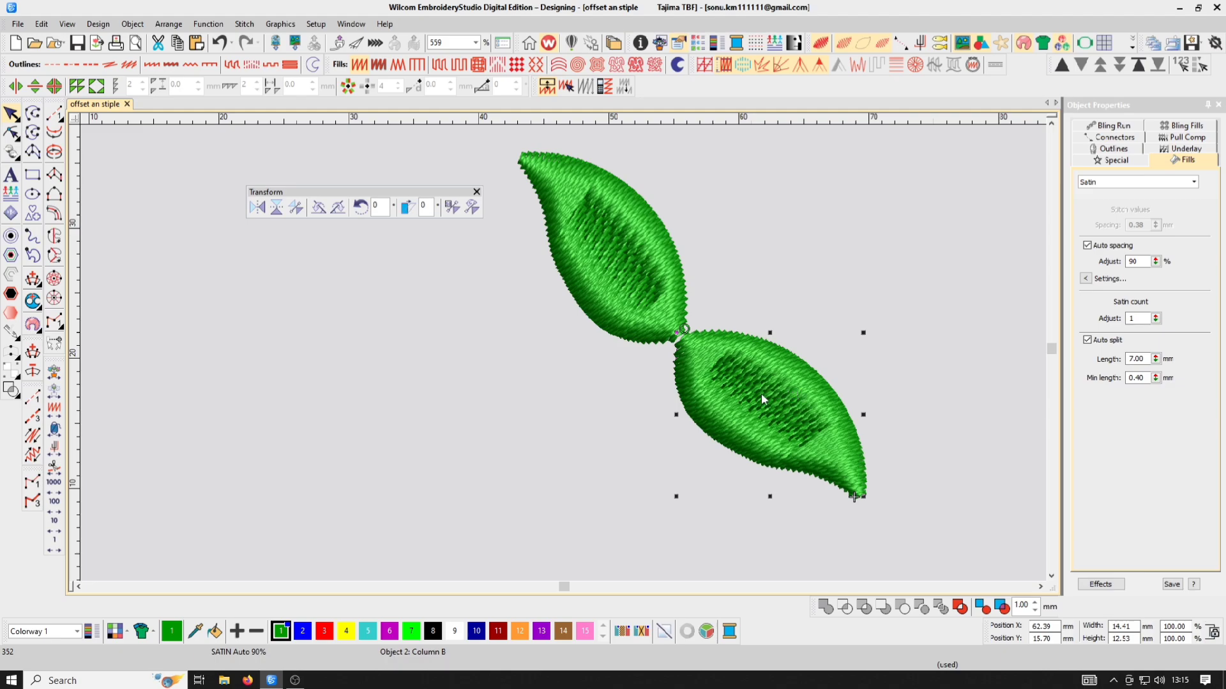
key("Delete")
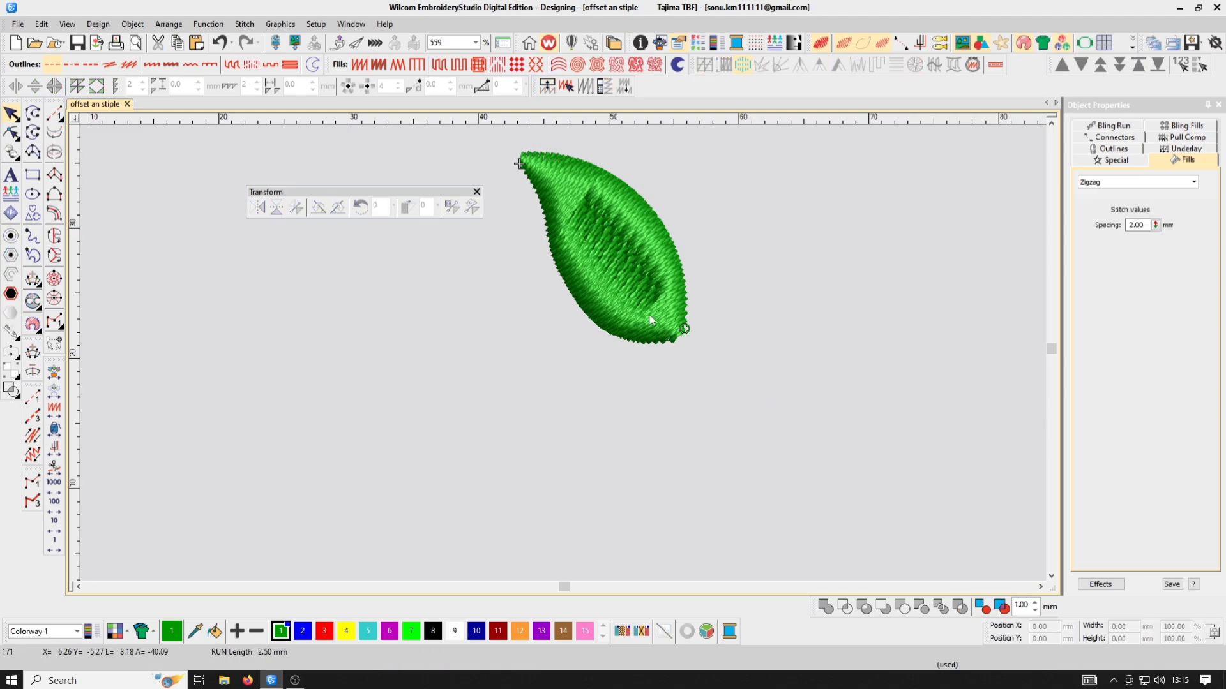
Rotate the leaf slightly counterclockwise freehand and then to the left in 15° increments.
left_click(623, 316)
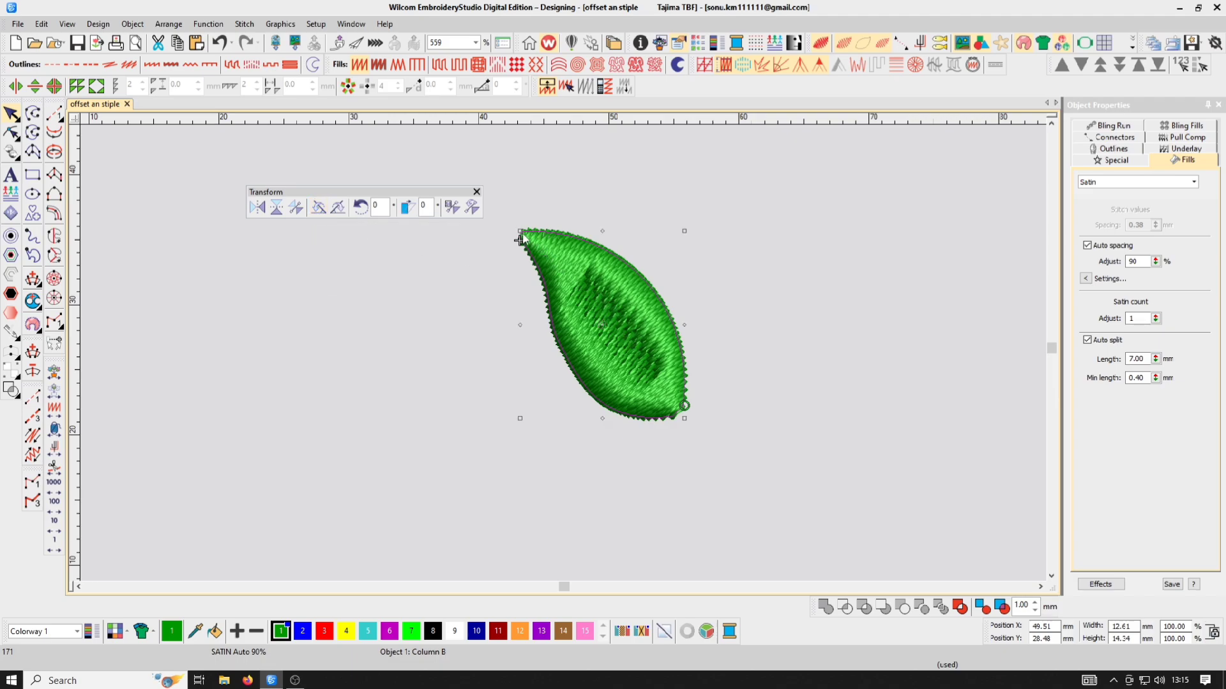
left_click_drag(522, 233, 513, 245)
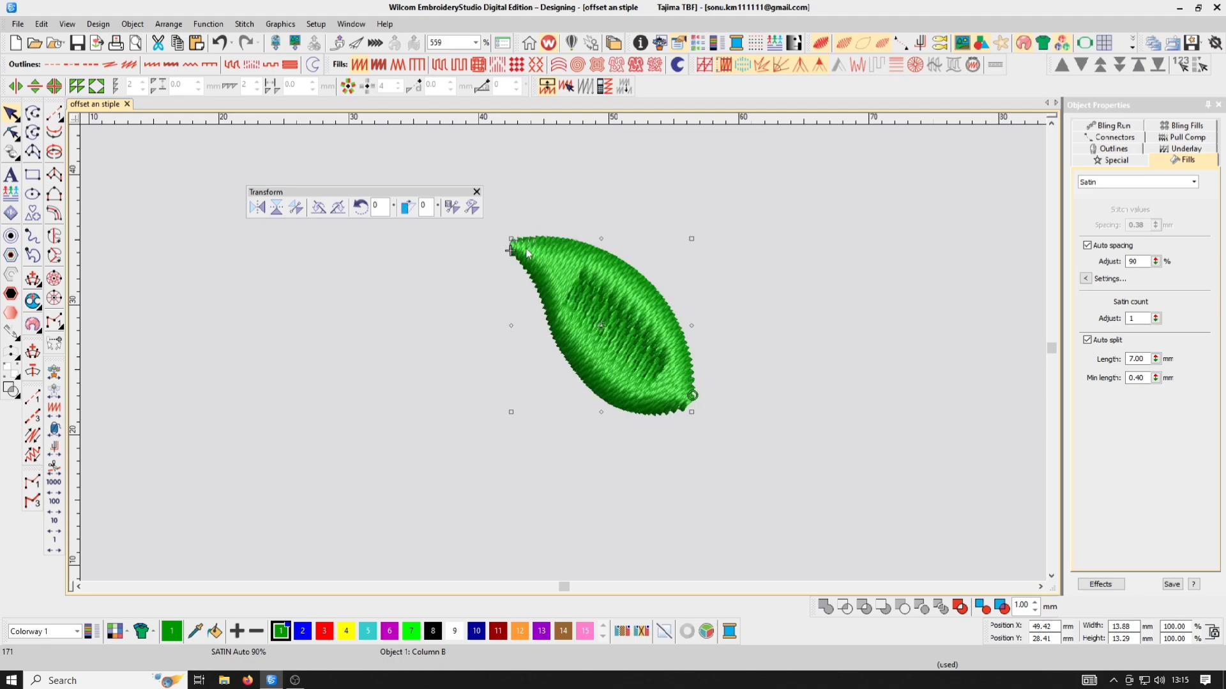
left_click(324, 213)
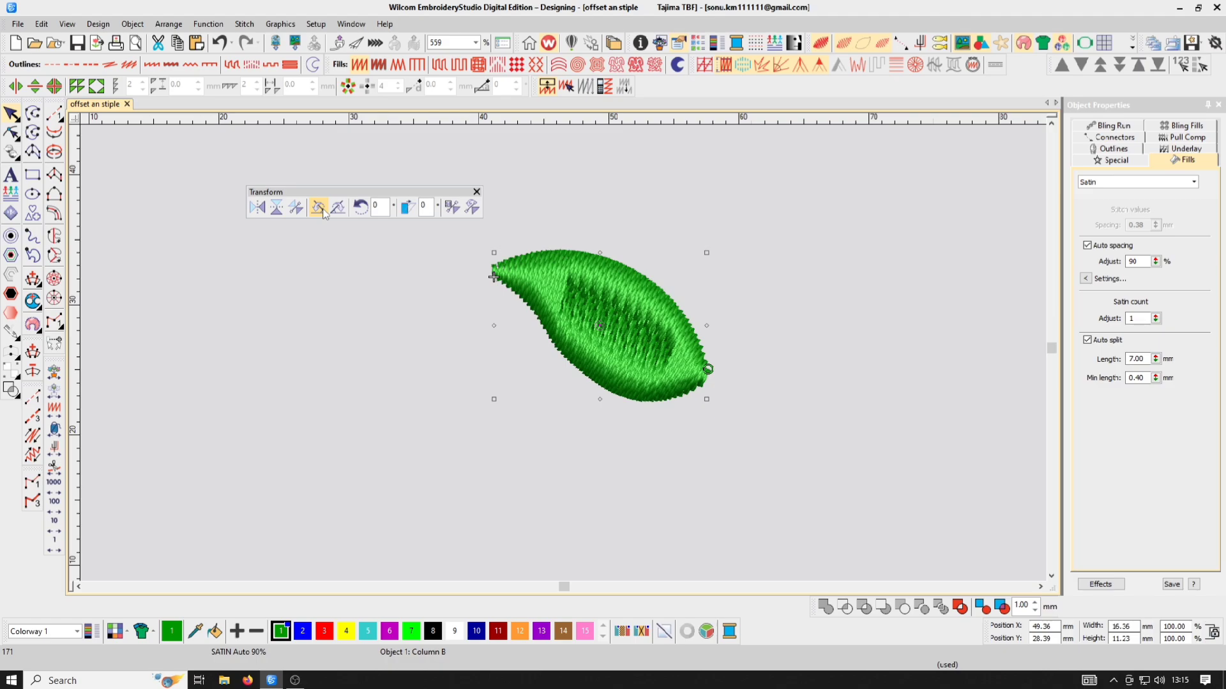
left_click(324, 212)
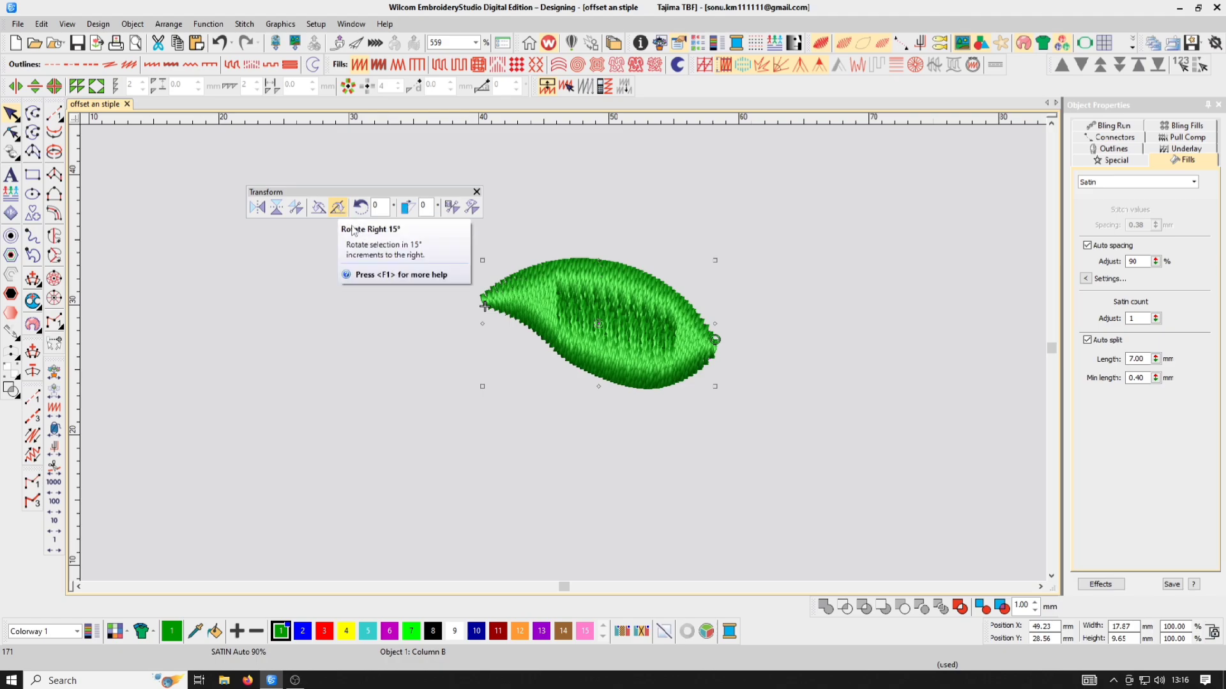
Rotate the leaf right and left in 15° increments until its tip points steeply to the upper left.
left_click(339, 208)
left_click(338, 208)
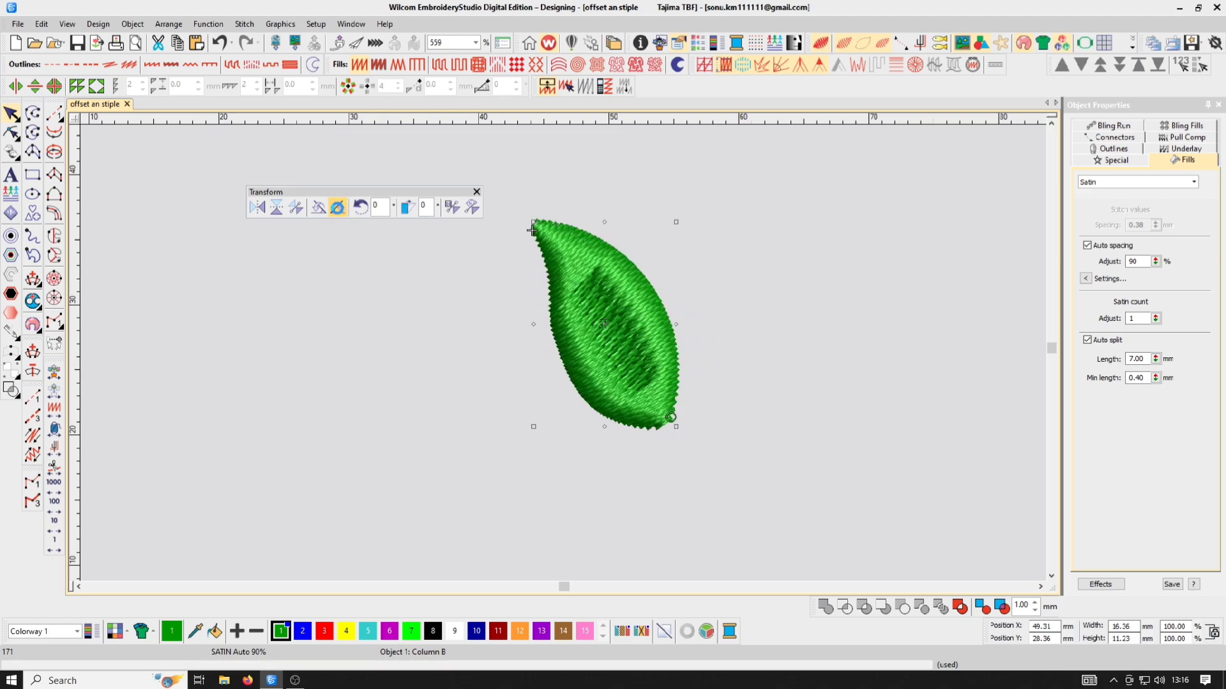
left_click(338, 209)
left_click(338, 208)
left_click(338, 208)
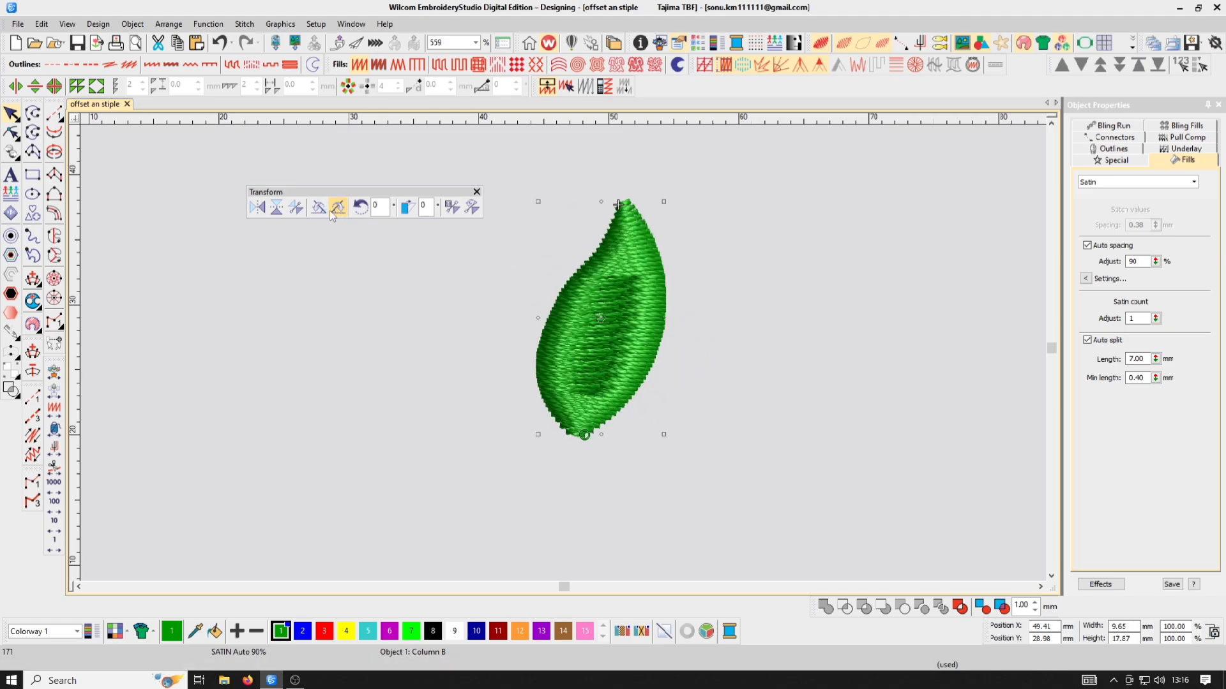
left_click(318, 207)
left_click(319, 208)
left_click(318, 208)
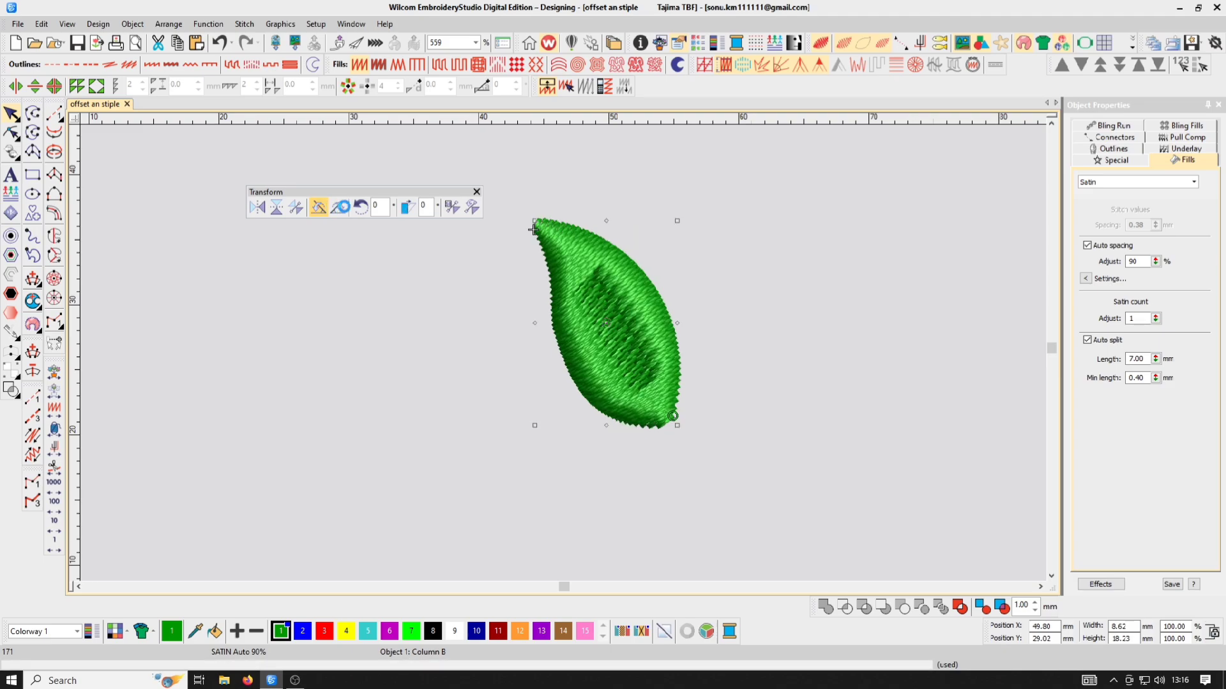
left_click(318, 207)
left_click(338, 208)
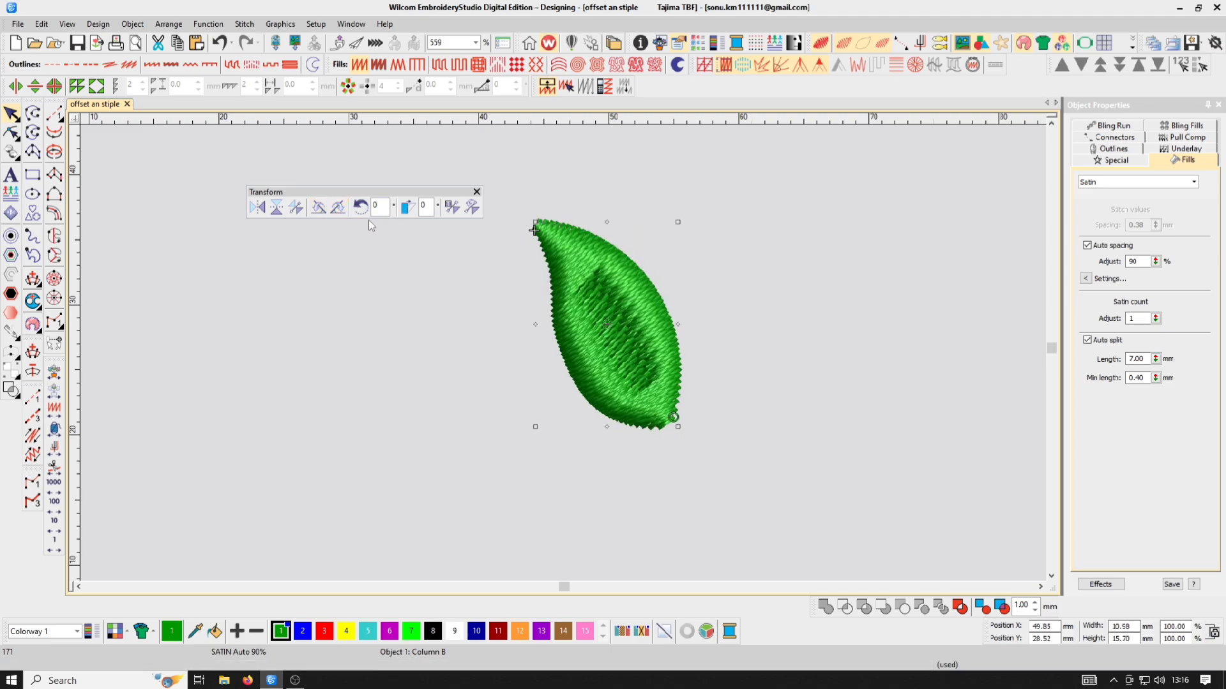
Rotate the leaf by an exact angle of 45°, and return it with a rotation of -45°.
left_click_drag(385, 210, 364, 209)
type("45")
key("Return")
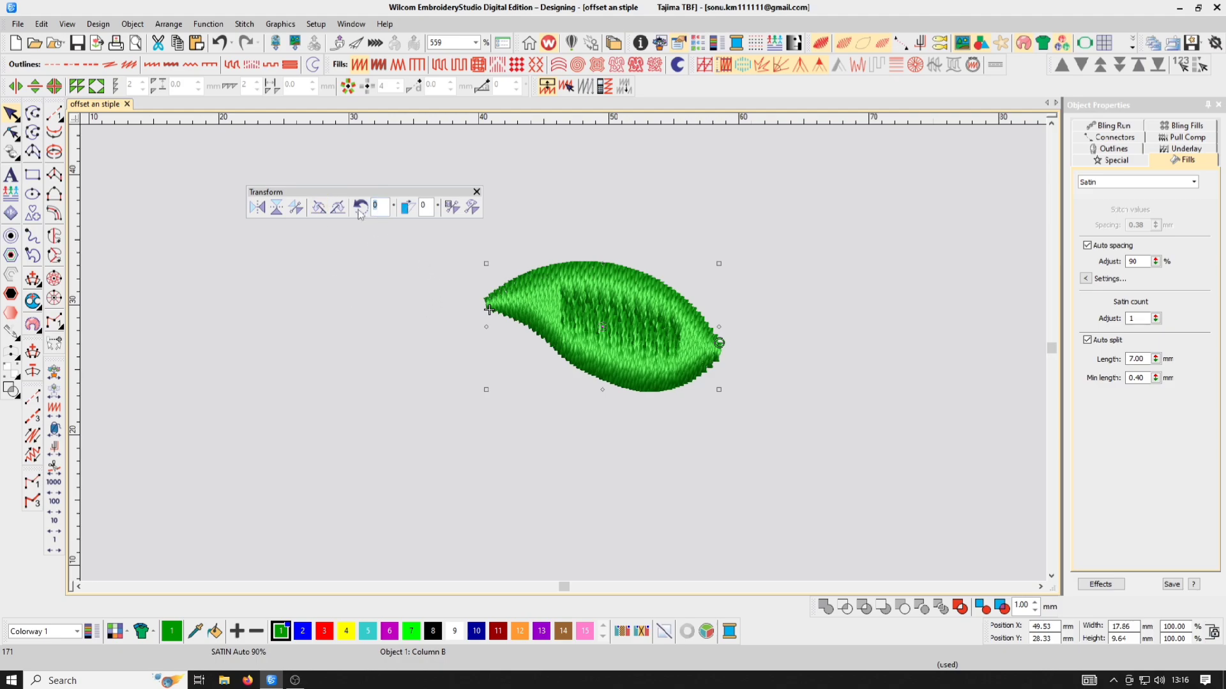
type("-45")
key("Return")
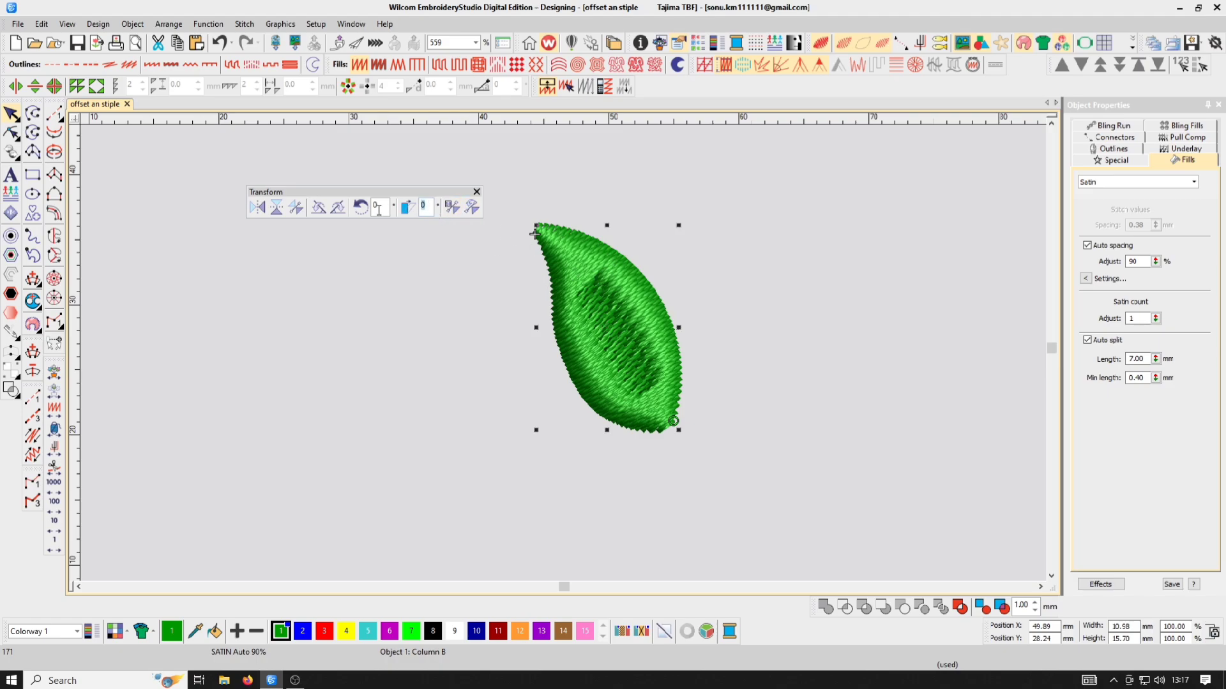
Skew the leaf repeatedly by 15° and undo the skewing.
type("15")
key("Return")
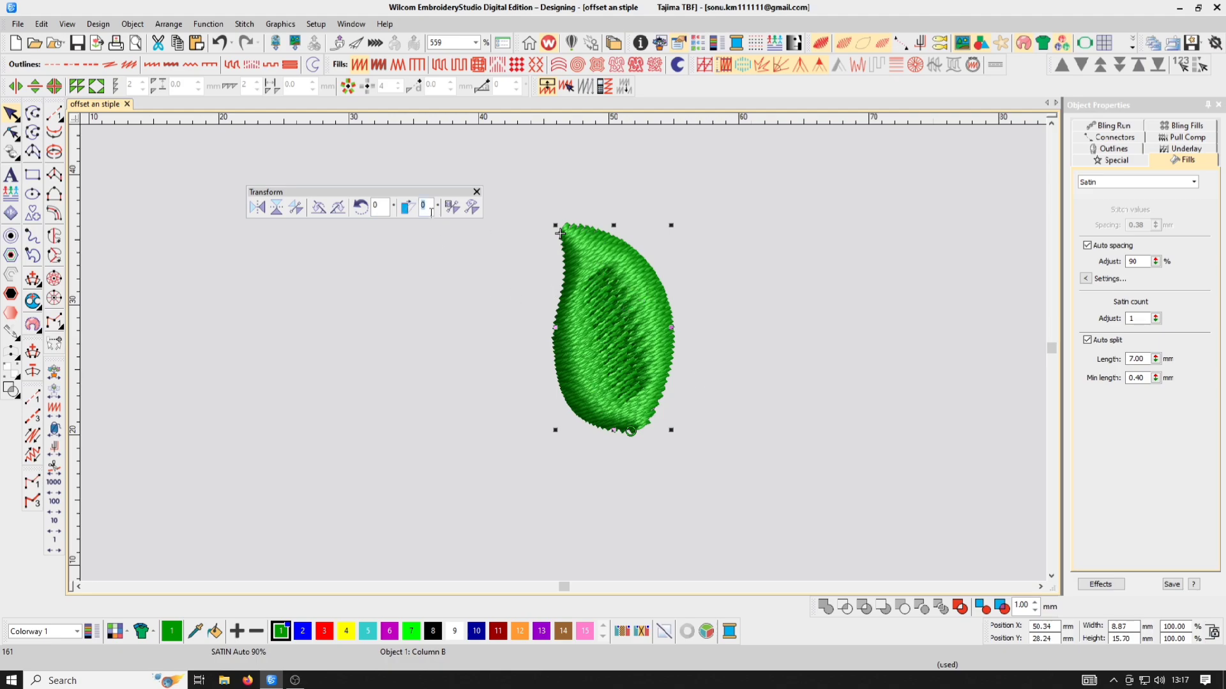
left_click(400, 209)
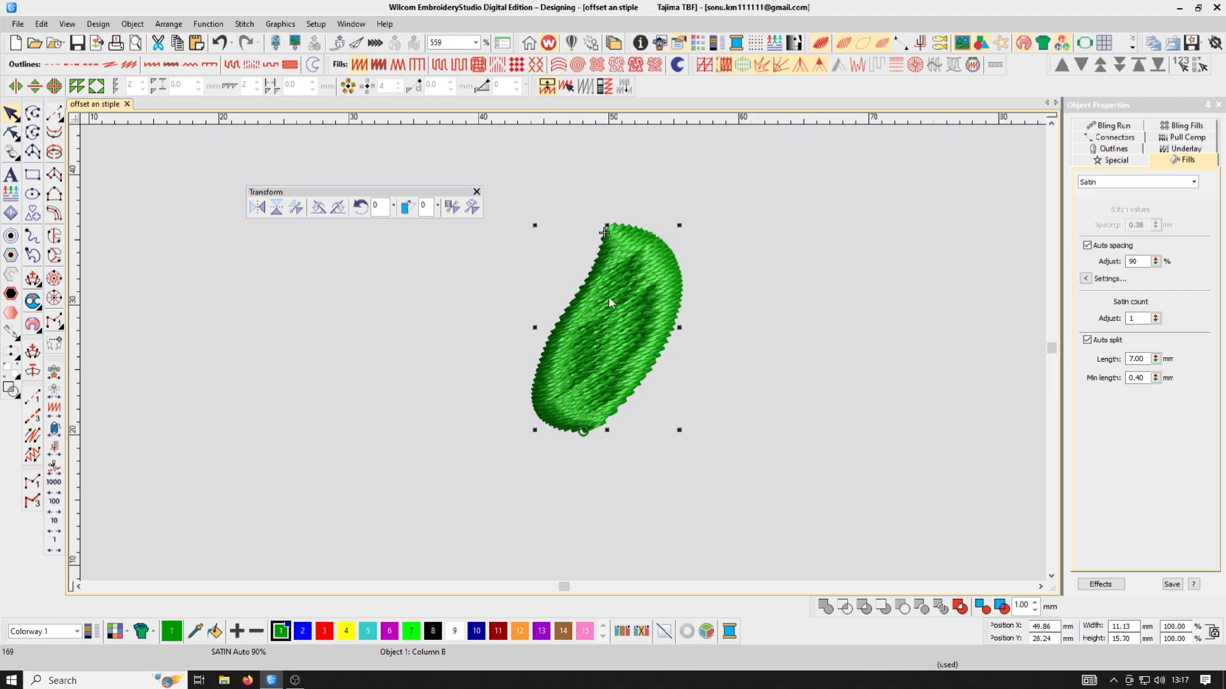
key("ctrl+z")
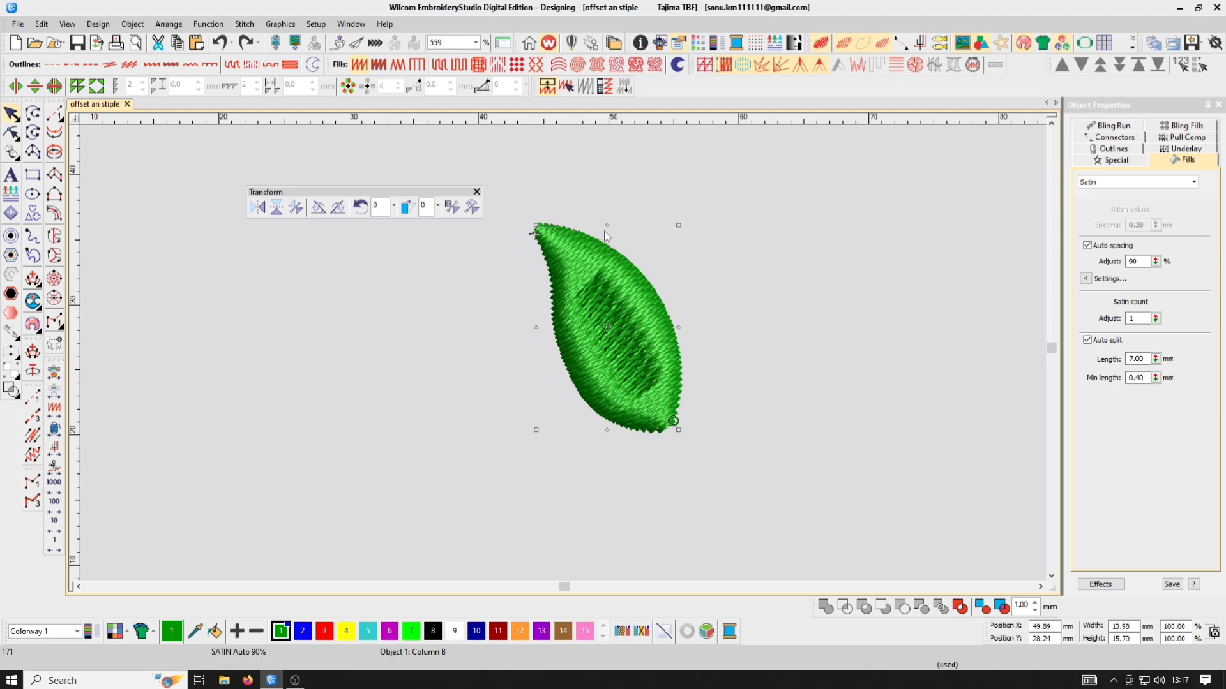
Skew the leaf freehand from its upper edge, undo that, and try a vertical skew from its right side.
left_click_drag(607, 231, 560, 277)
key("ctrl+z")
left_click_drag(679, 329, 677, 364)
mouse_move(655, 306)
left_mouse_down()
mouse_move(651, 399)
mouse_move(645, 262)
mouse_move(648, 402)
mouse_move(651, 326)
left_mouse_up()
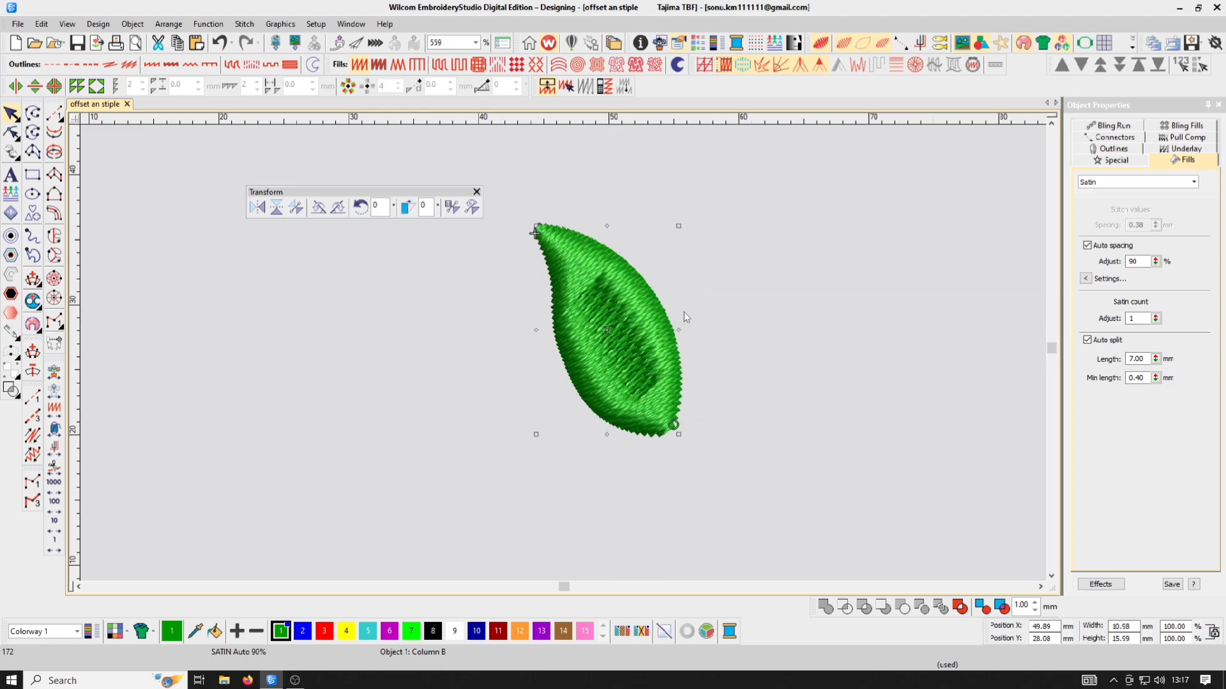
Resize the leaf to 10.0 mm using a diagonal reference line drawn beside it, and undo the resize.
left_click(452, 207)
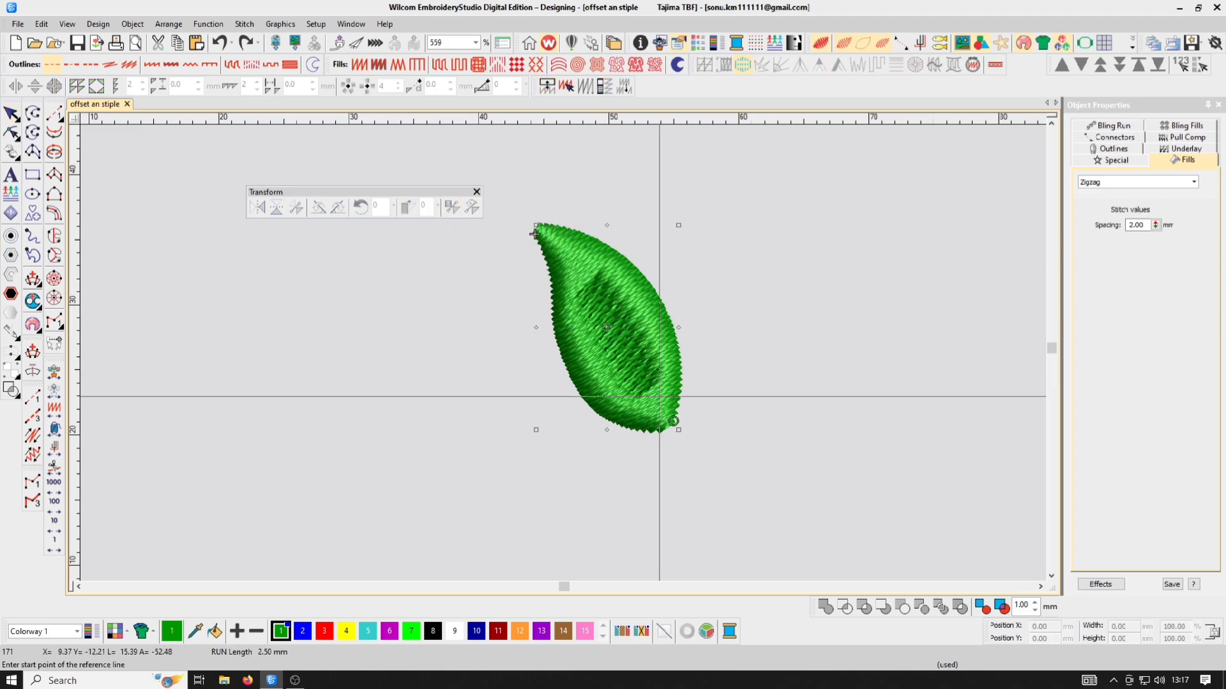
left_click(763, 325)
left_click(605, 506)
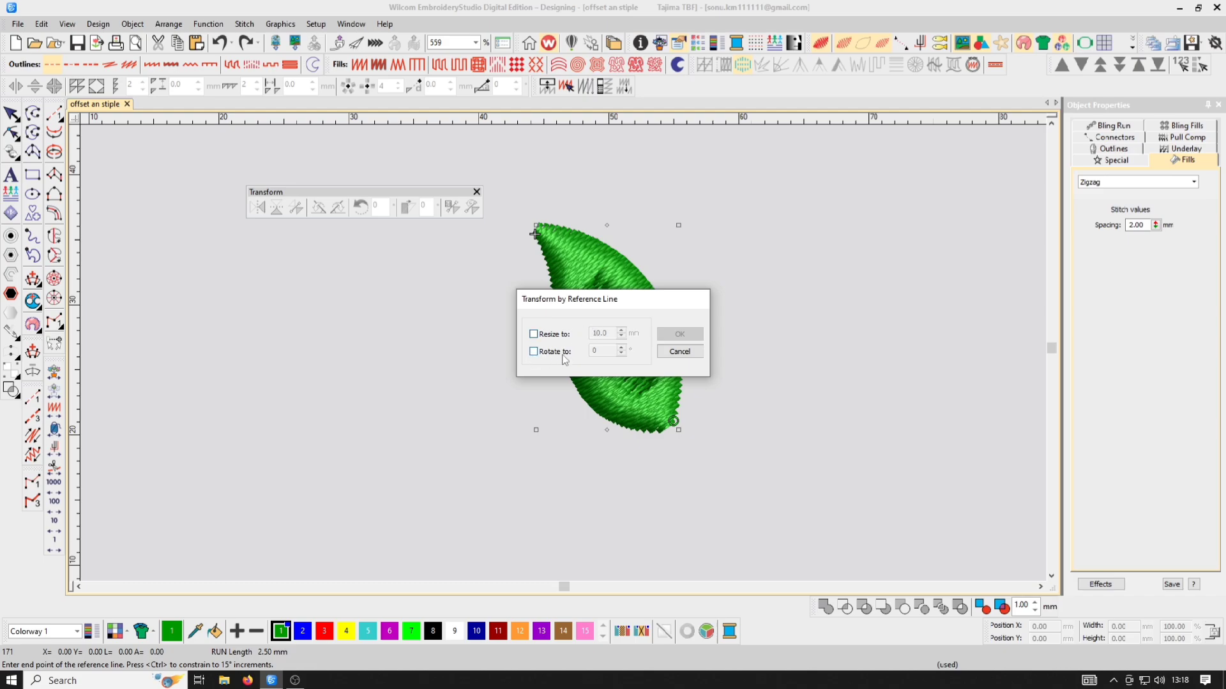
left_click(534, 335)
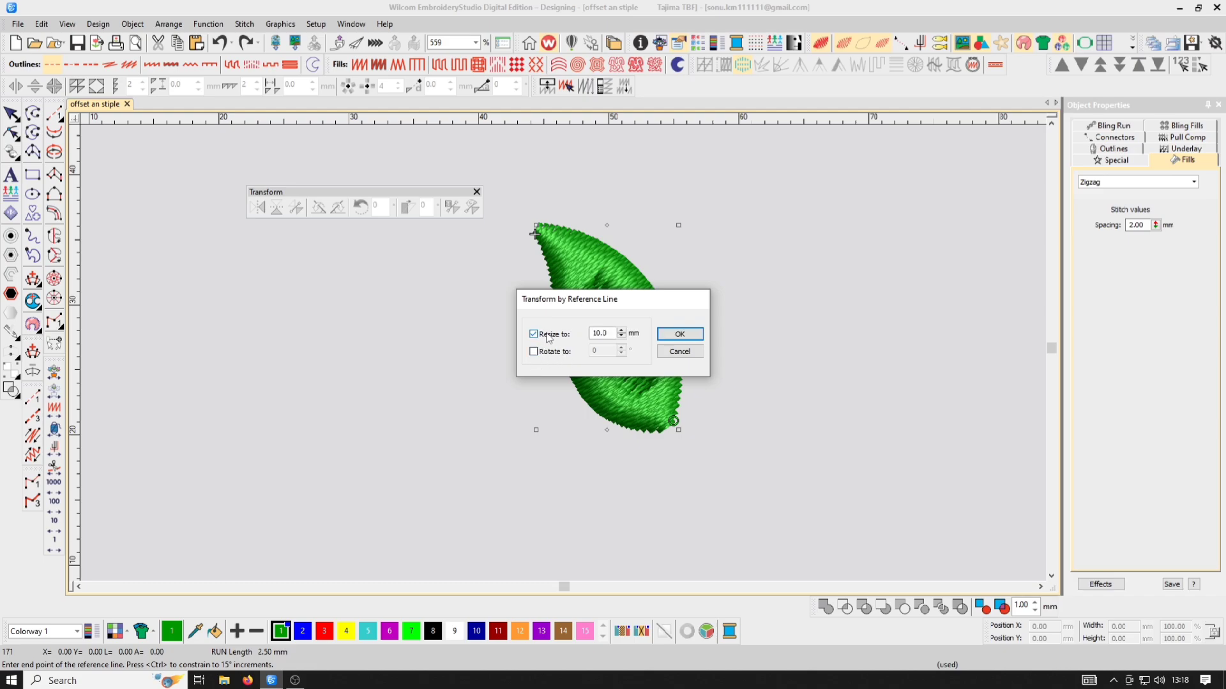
left_click(688, 334)
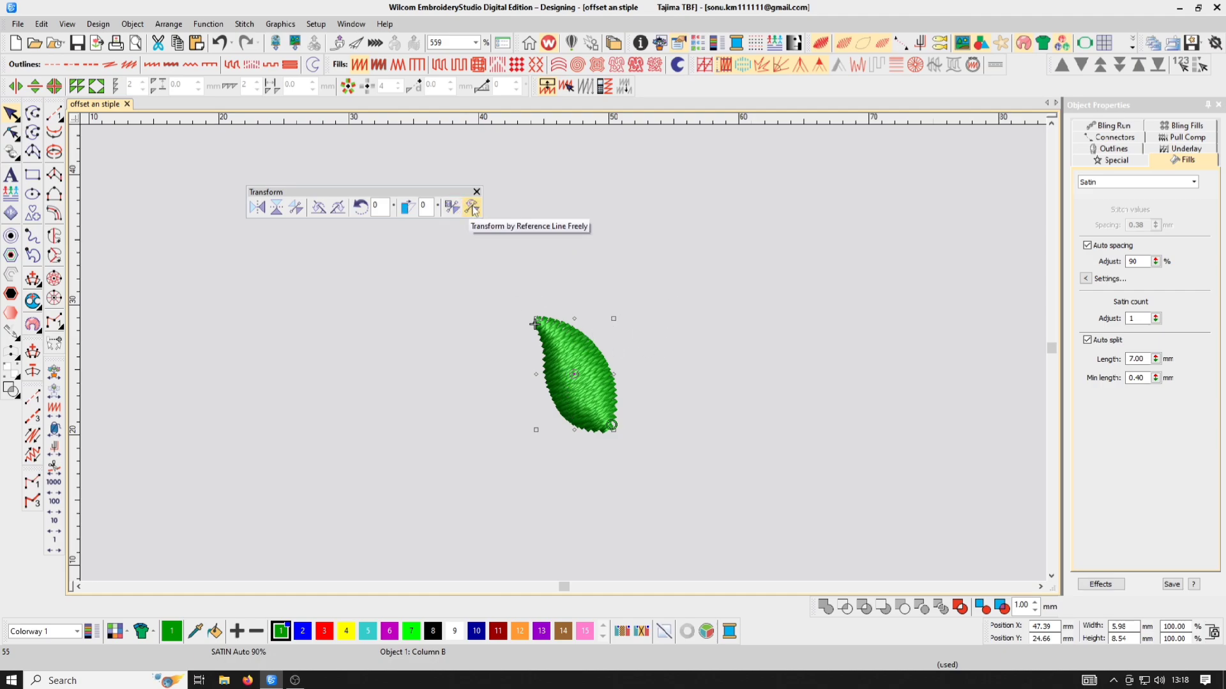
key("ctrl+z")
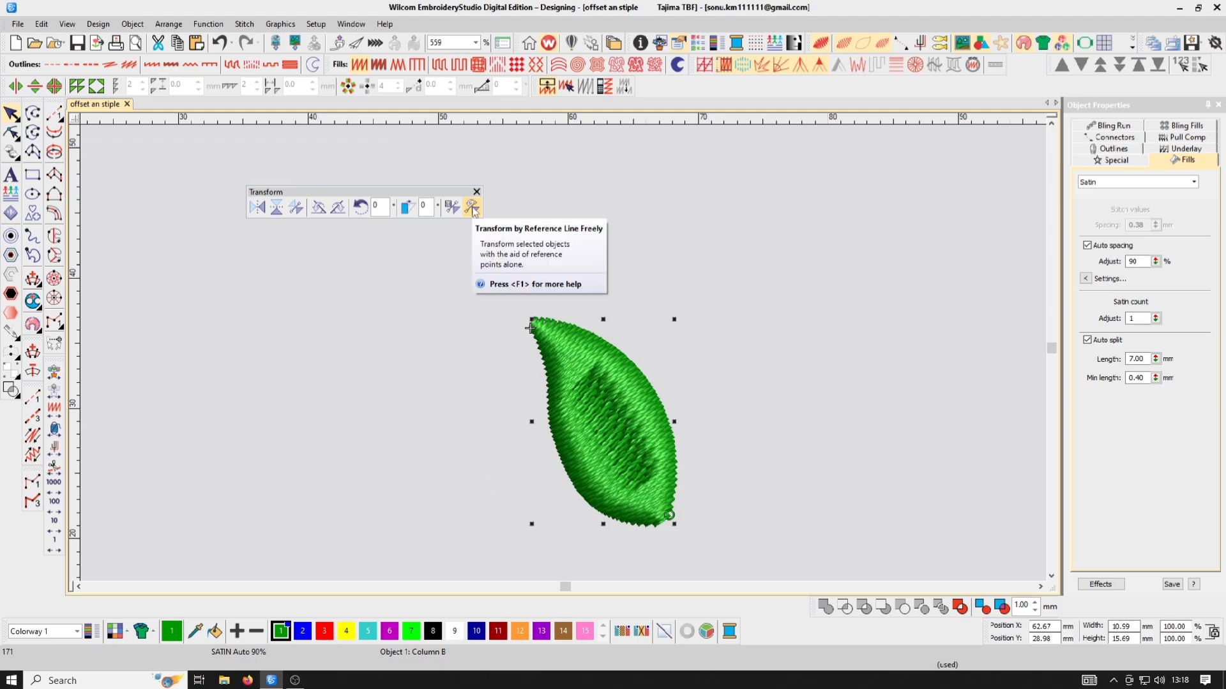
Rotate and relocate the leaf freely using a reference line from its lower end to its pointed tip, and move it to about X 64.5, Y 27.4 mm.
left_click(472, 208)
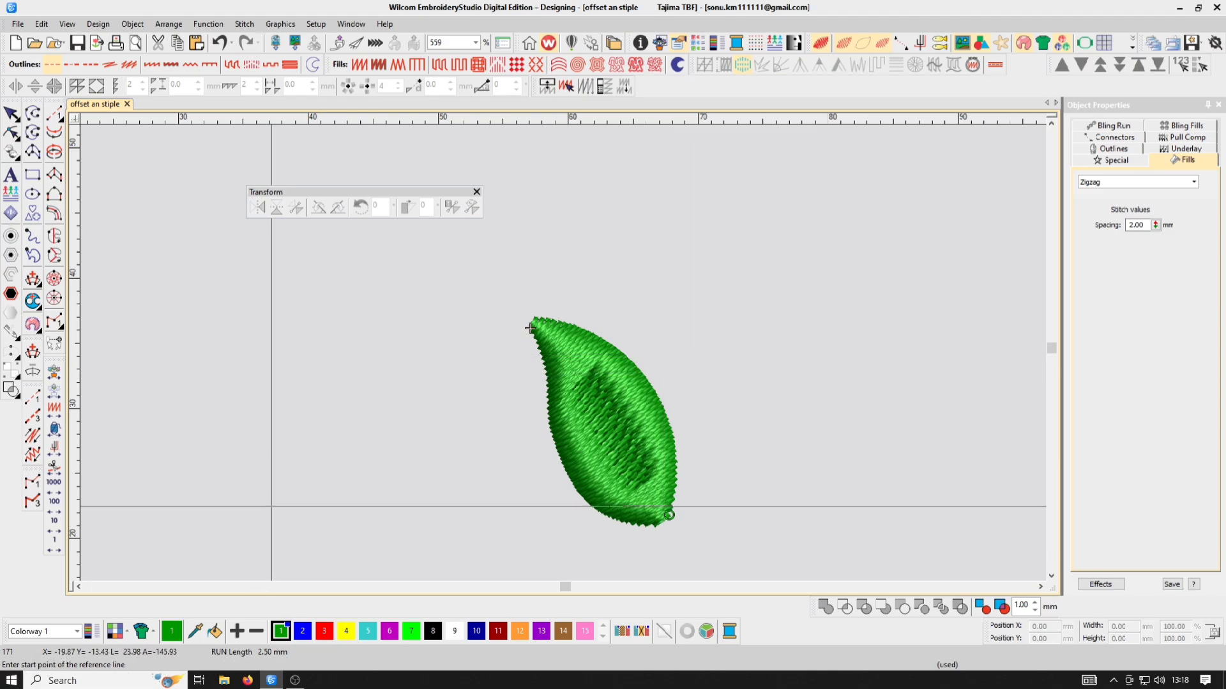
scroll(530, 328, "down", 2)
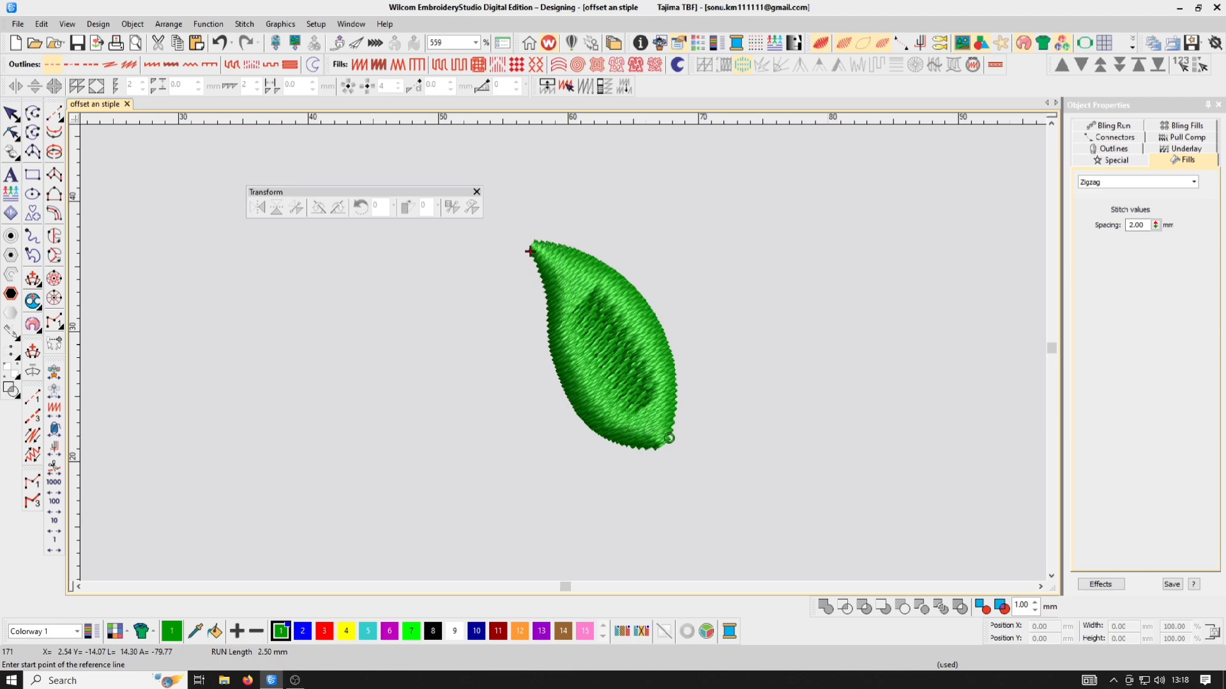
left_click(665, 448)
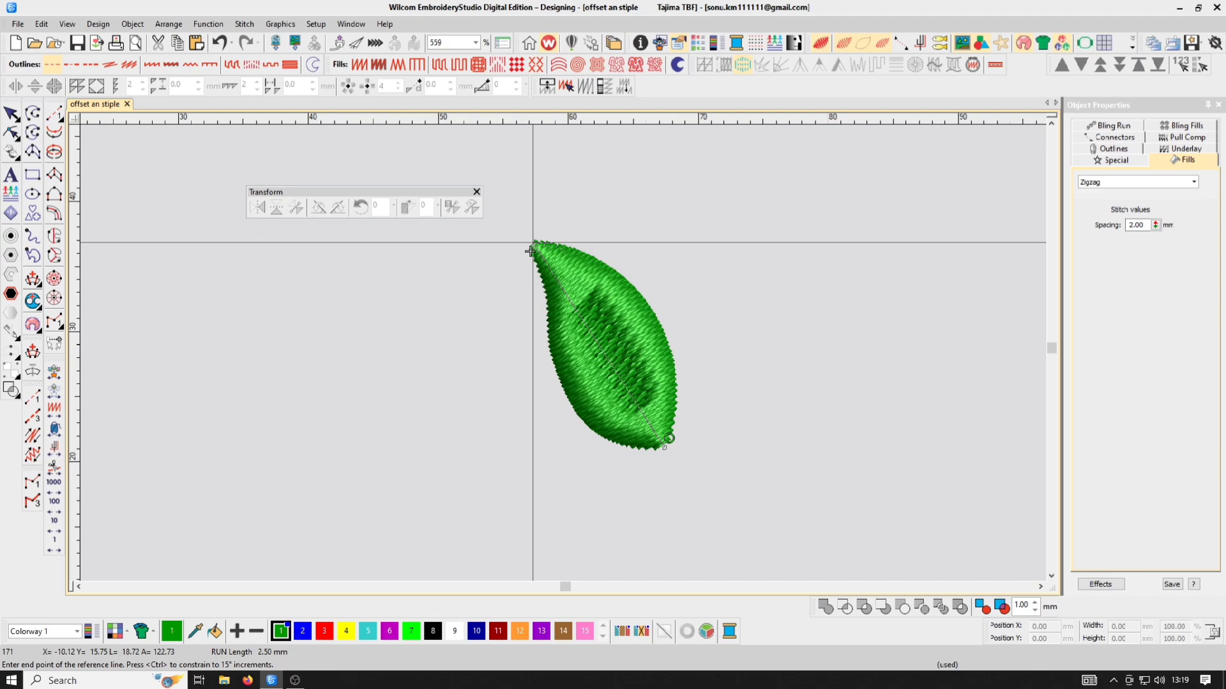
left_click(530, 251)
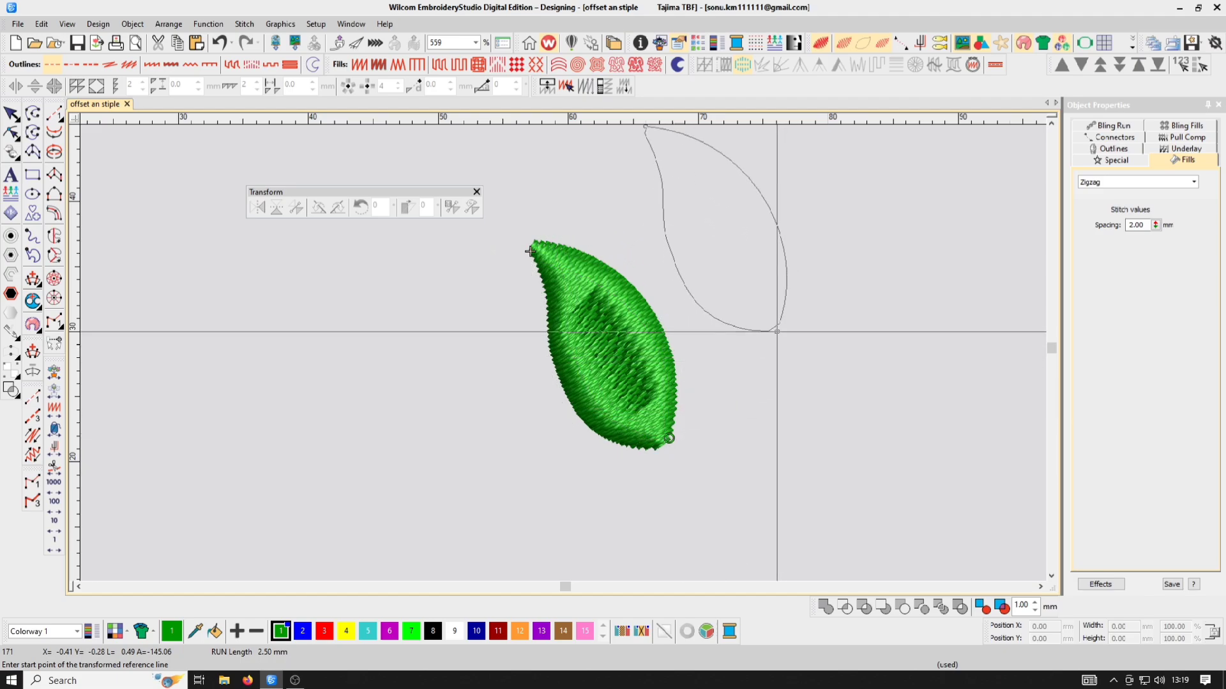
left_click(783, 324)
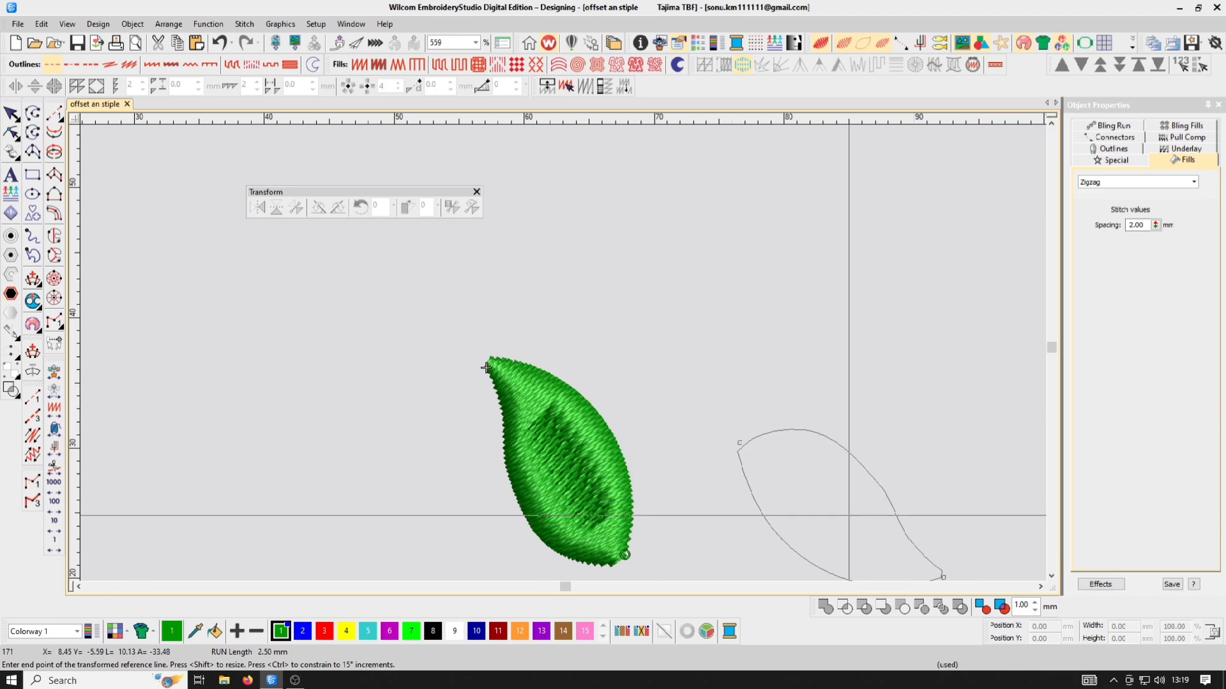
left_click(846, 513)
scroll(775, 407, "down", 1)
key("shift+z")
key("shift+z")
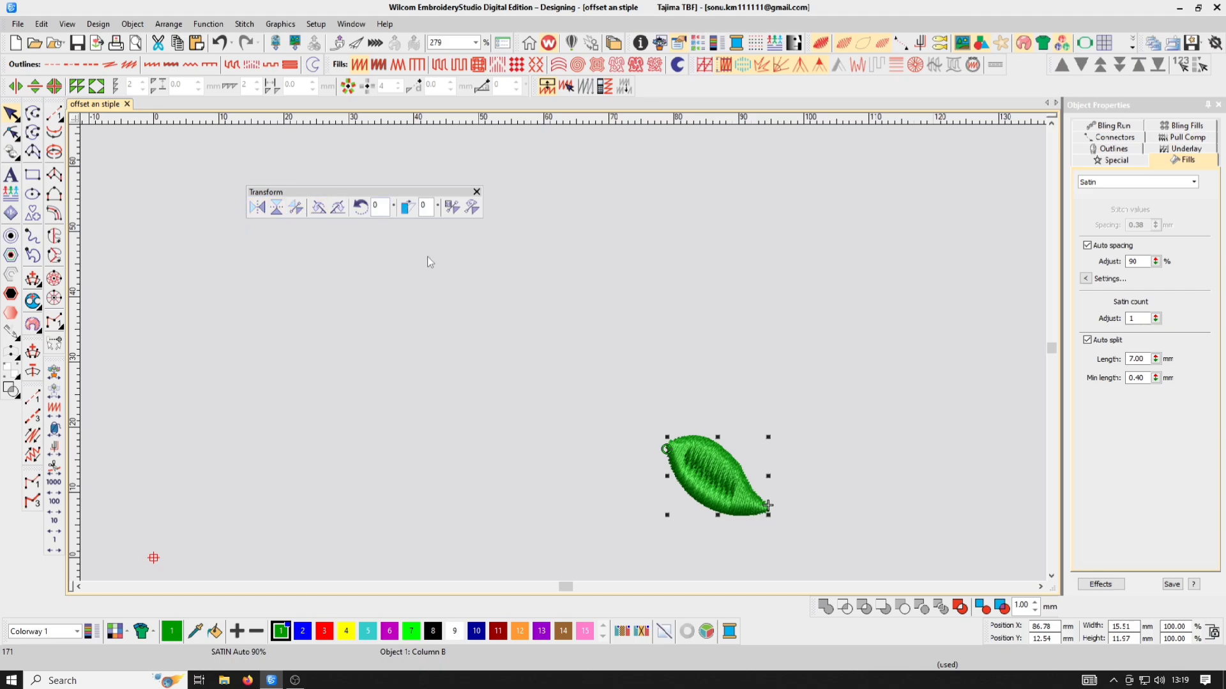
left_click_drag(727, 481, 581, 385)
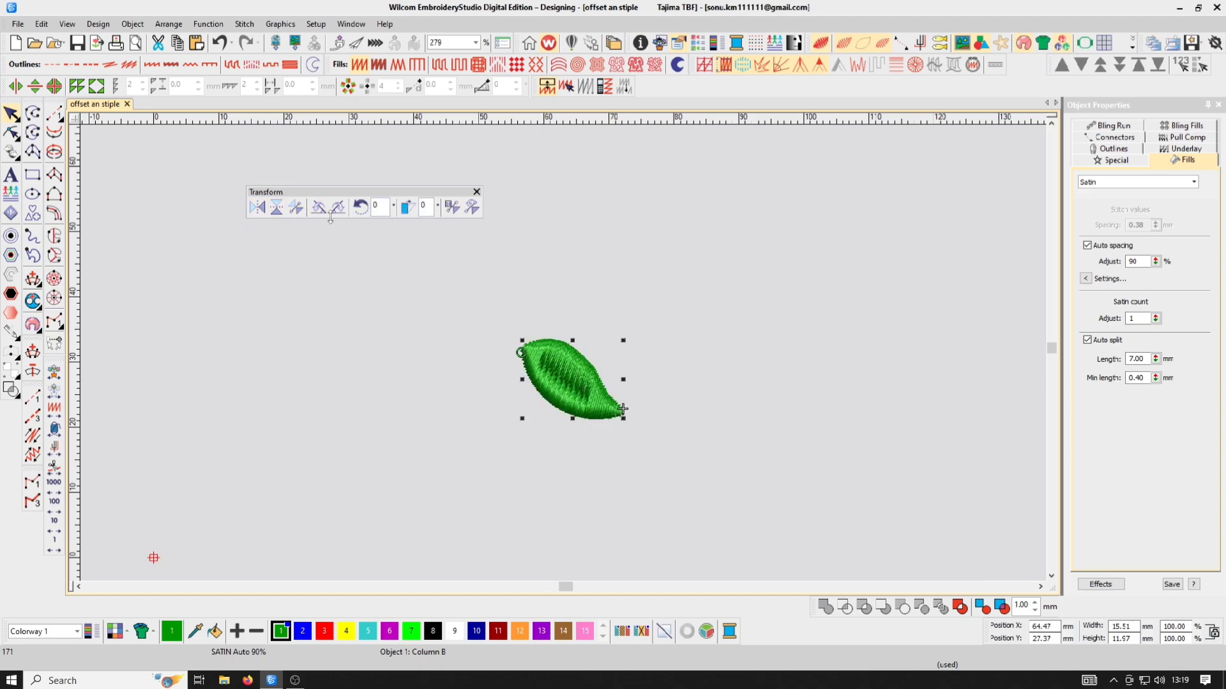
Mirror the leaf horizontally and vertically, and dock the Transform toolbar below the design area beside the shaping tools.
left_click(259, 208)
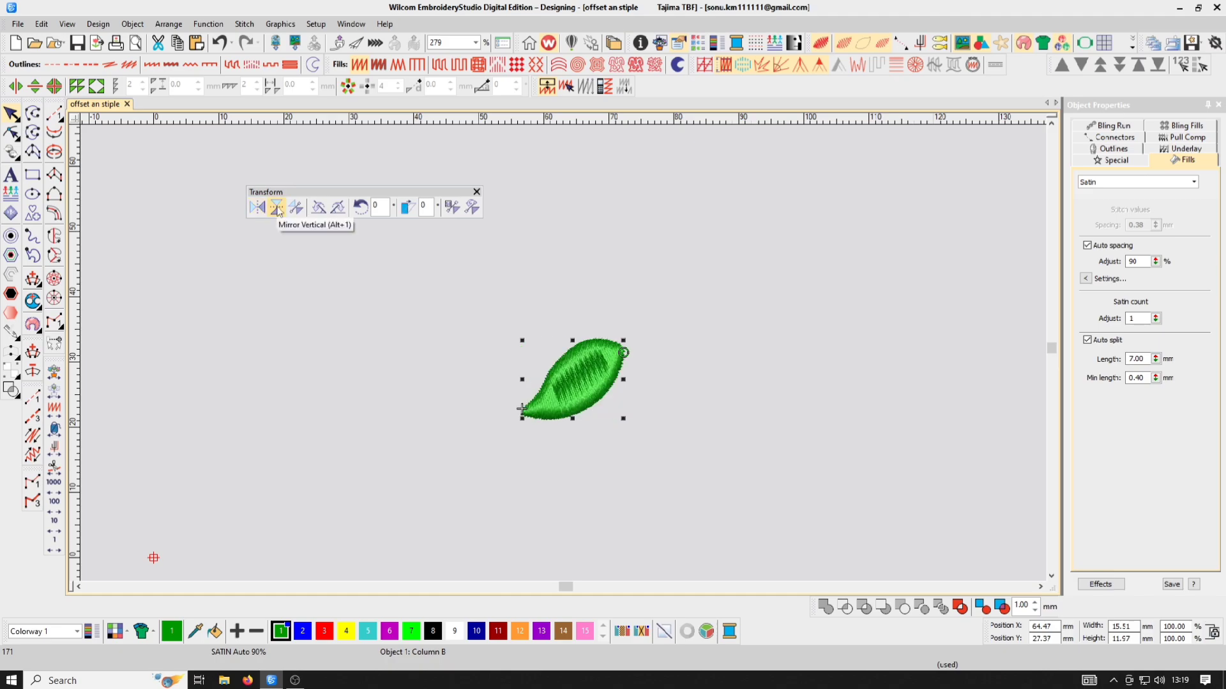
left_click(277, 209)
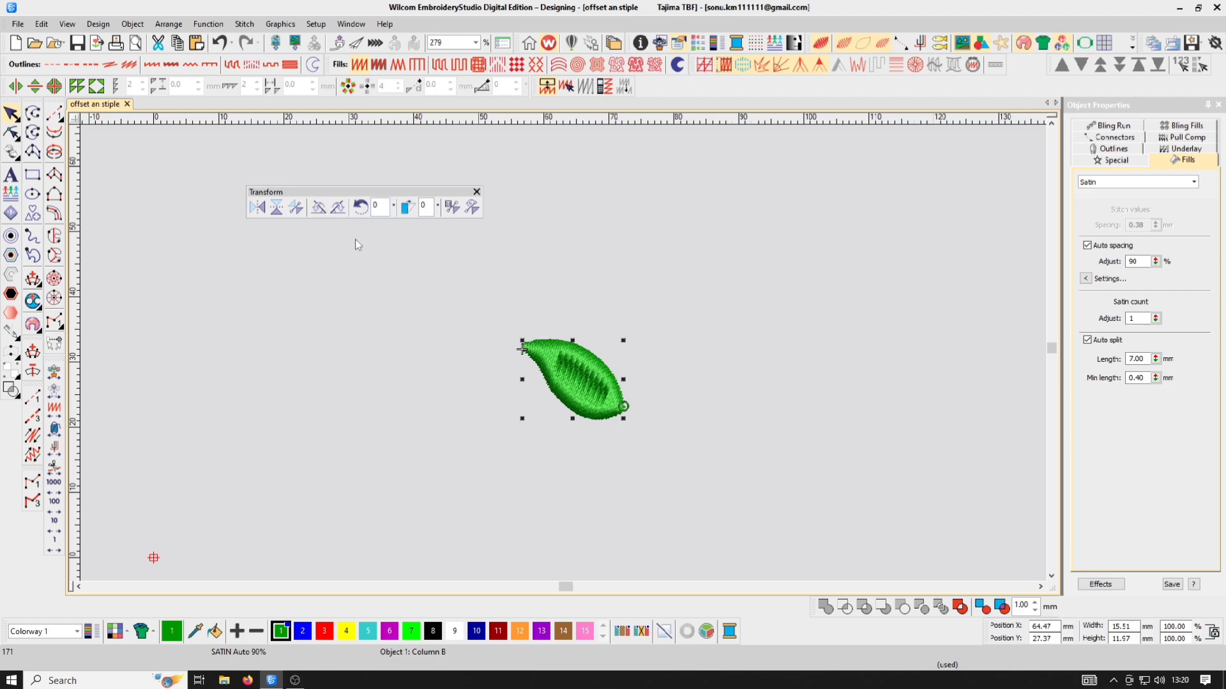
left_click_drag(339, 192, 667, 601)
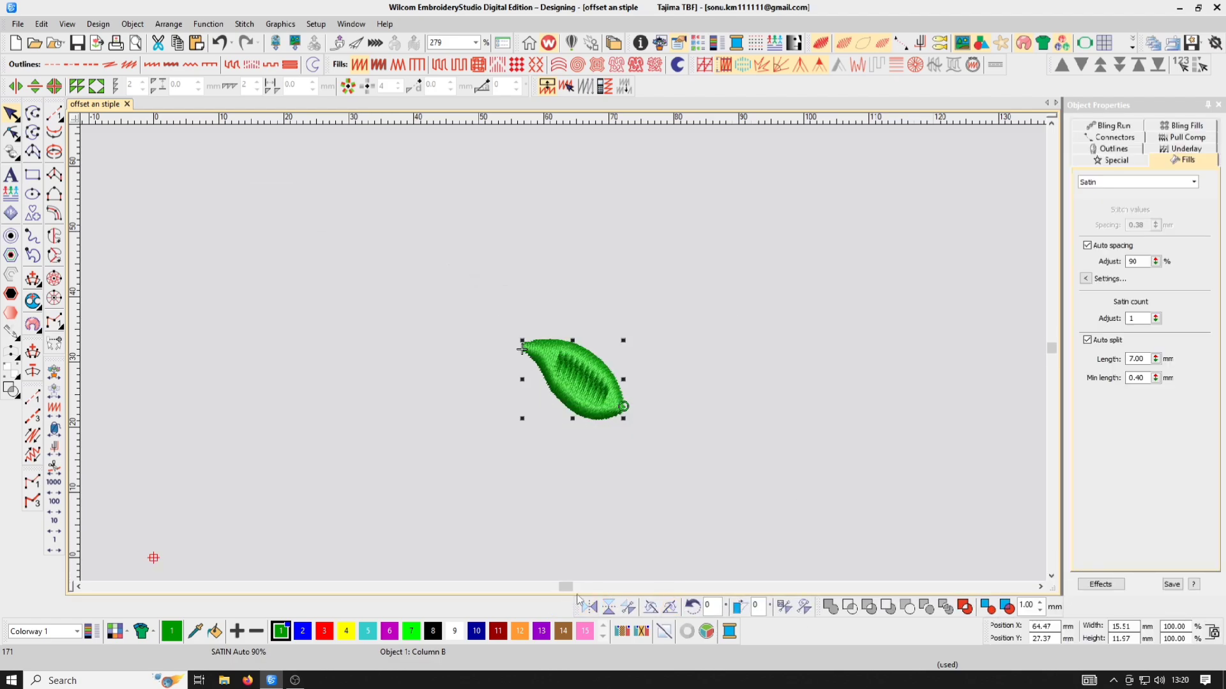